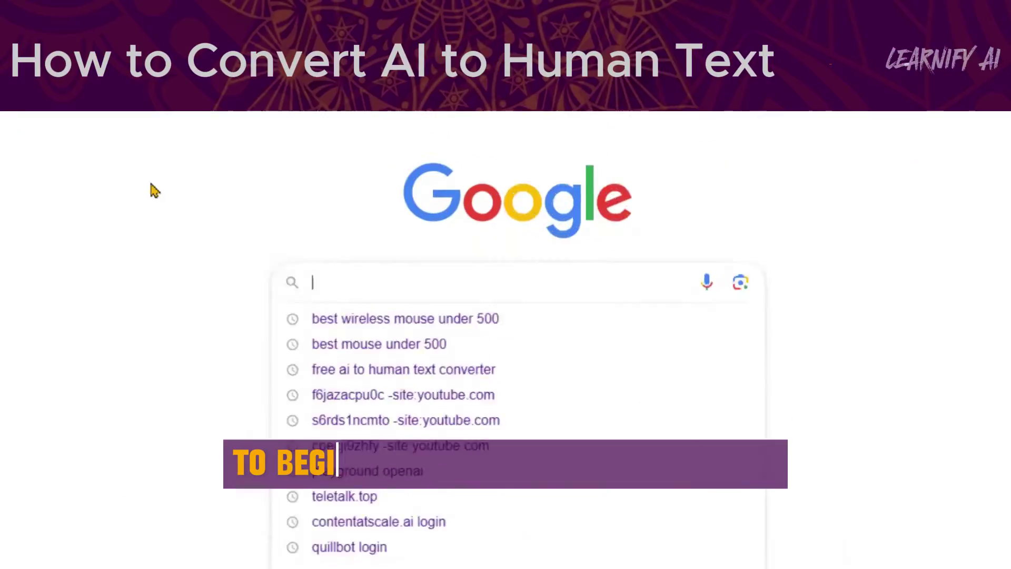
Step: Search Google for the Keywords Everywhere extension, open its Web Store listing, then search 'aiprm for chatgpt extension'
type("keywrod")
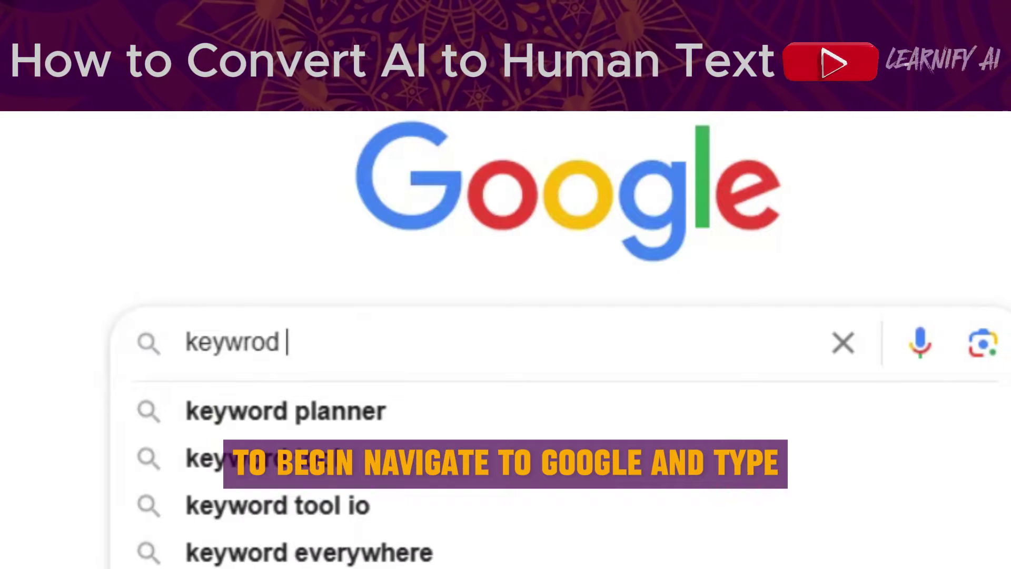
type(" everwyere")
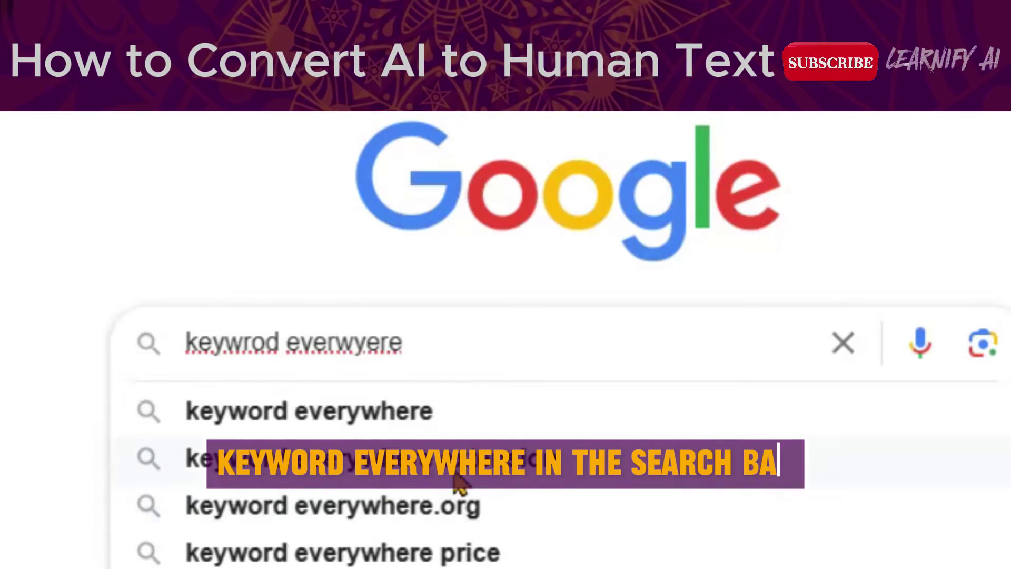
left_click(454, 471)
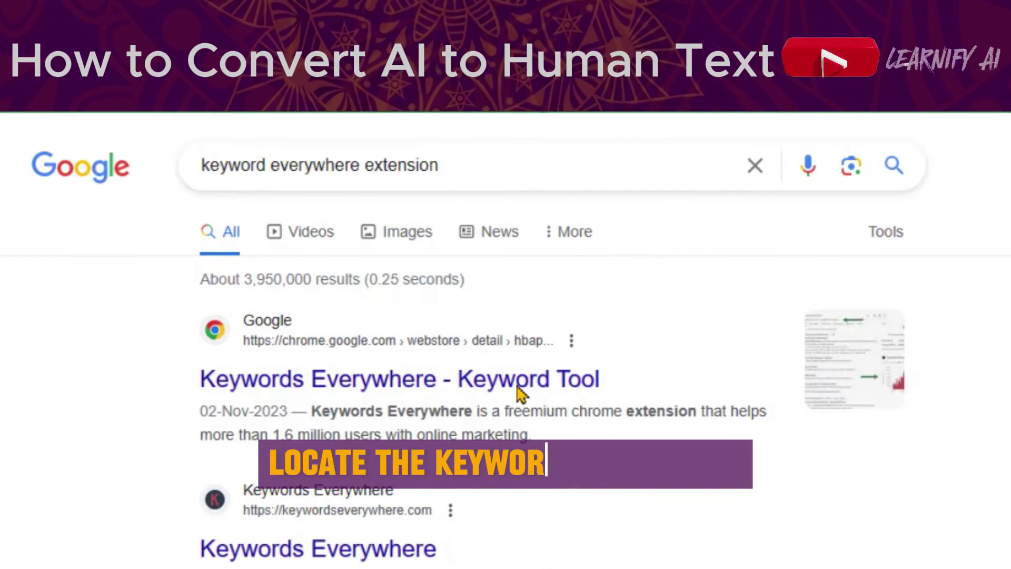
left_click(481, 394)
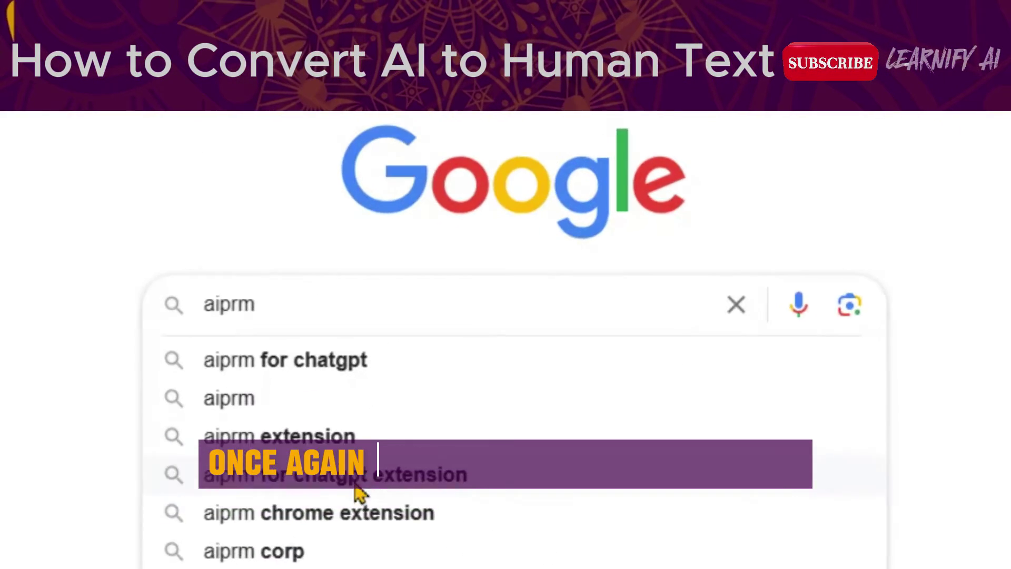
left_click(355, 483)
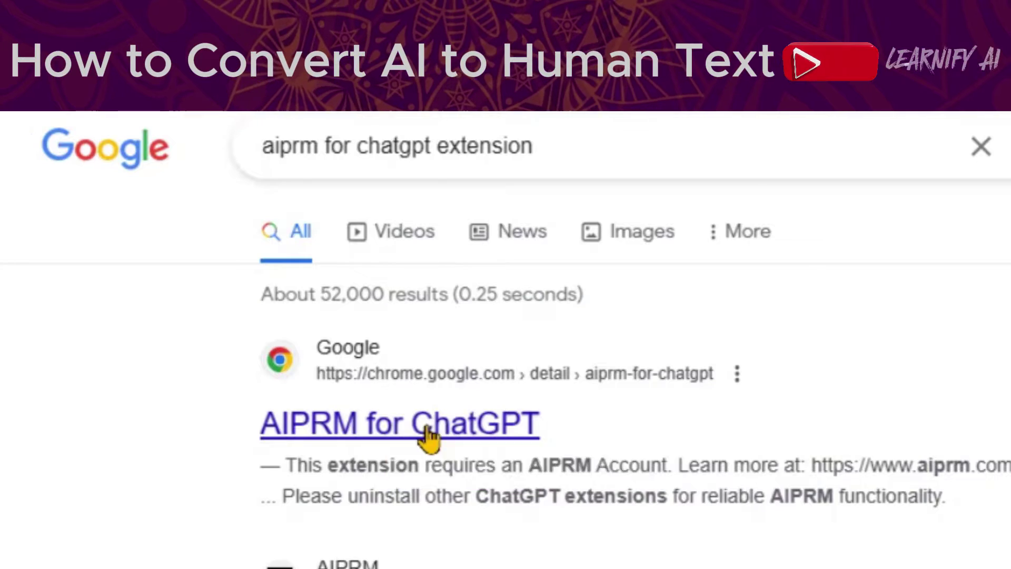
Step: Add AIPRM for ChatGPT from the Web Store and accept its signup terms of use and privacy policy
left_click(457, 427)
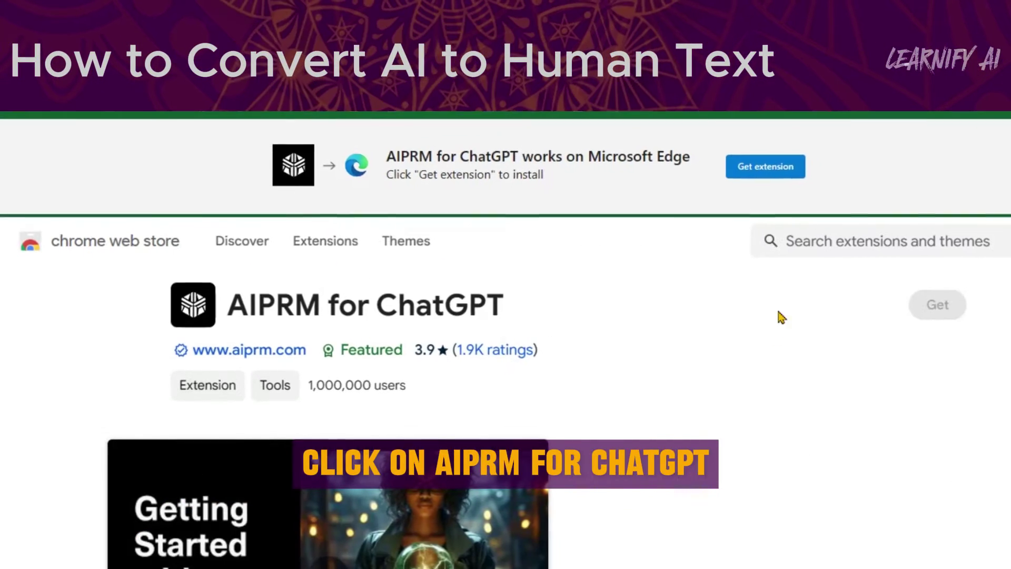
left_click(987, 366)
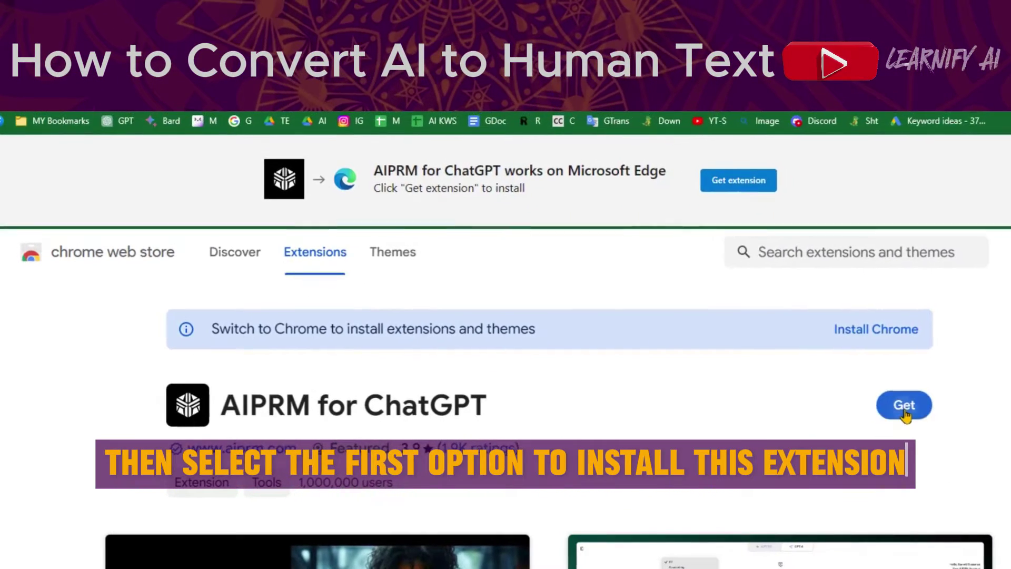
left_click(902, 414)
left_click(582, 211)
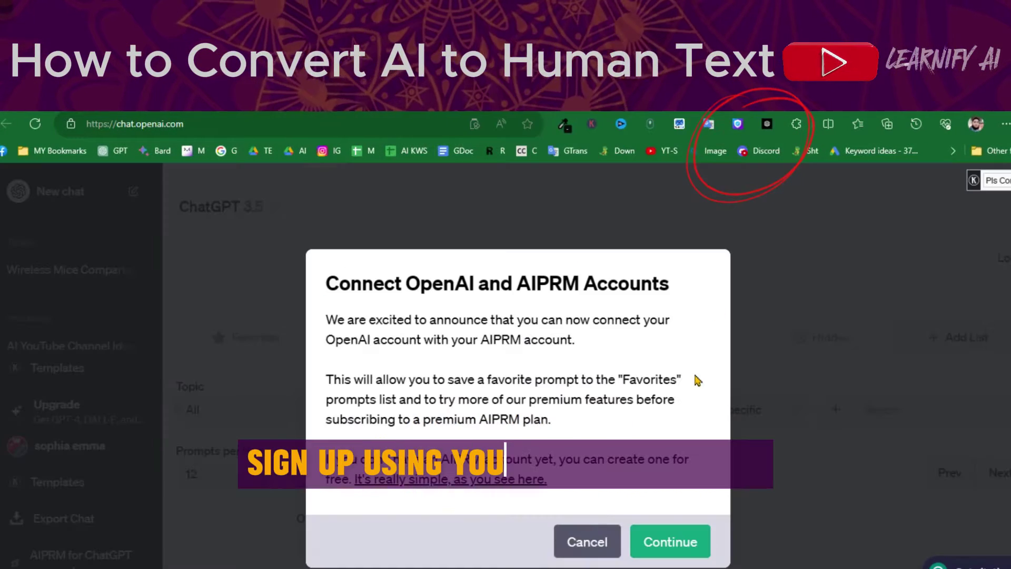
left_click(656, 541)
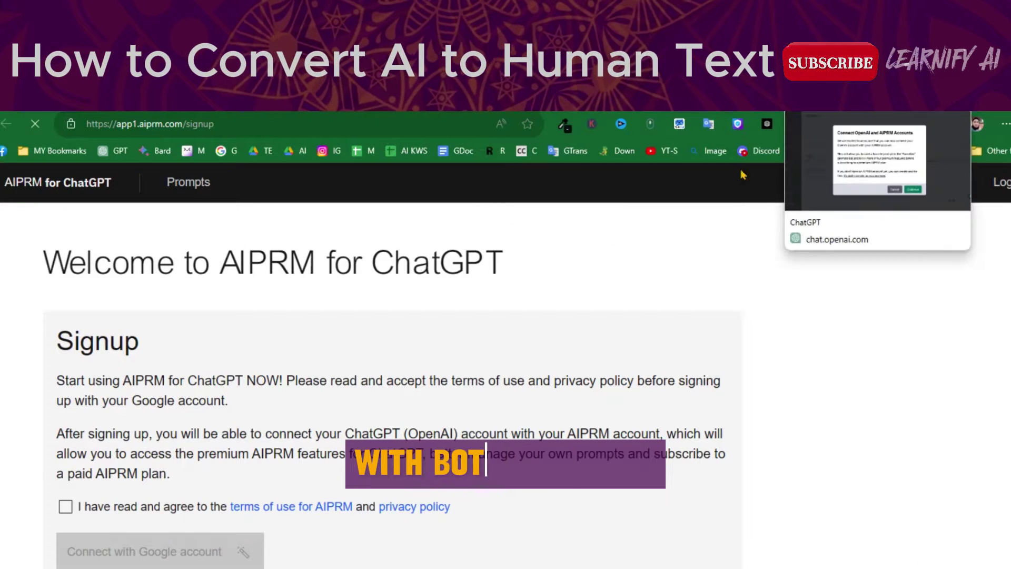
left_click(66, 507)
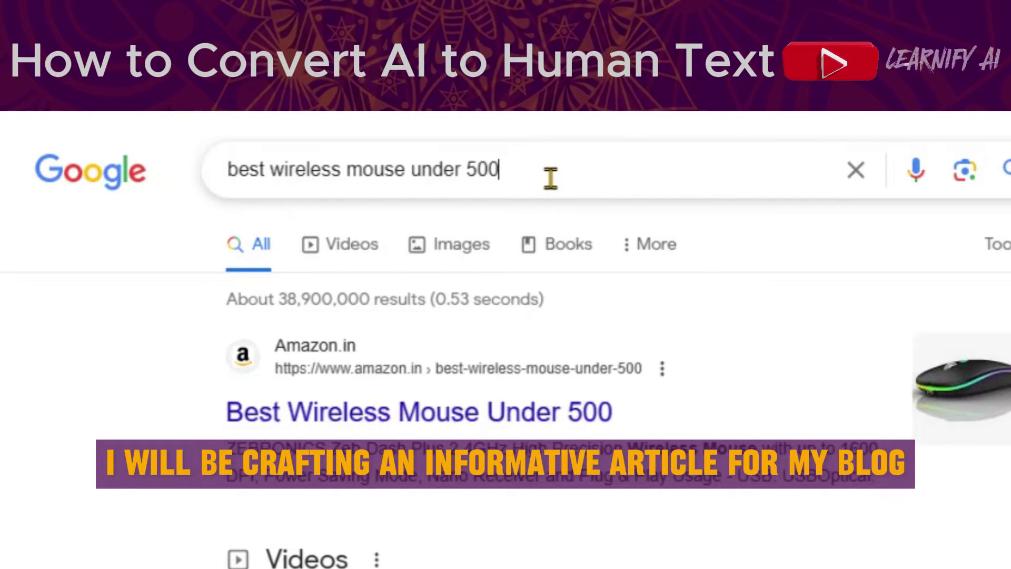
Step: Select and copy the Google query 'best wireless mouse under 500'
left_click(551, 178)
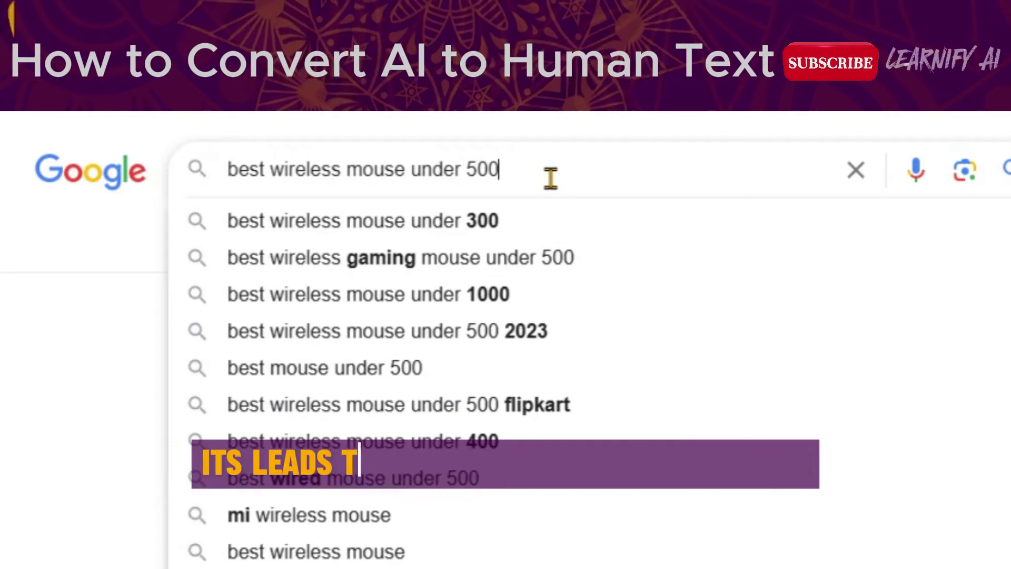
left_click_drag(551, 178, 405, 174)
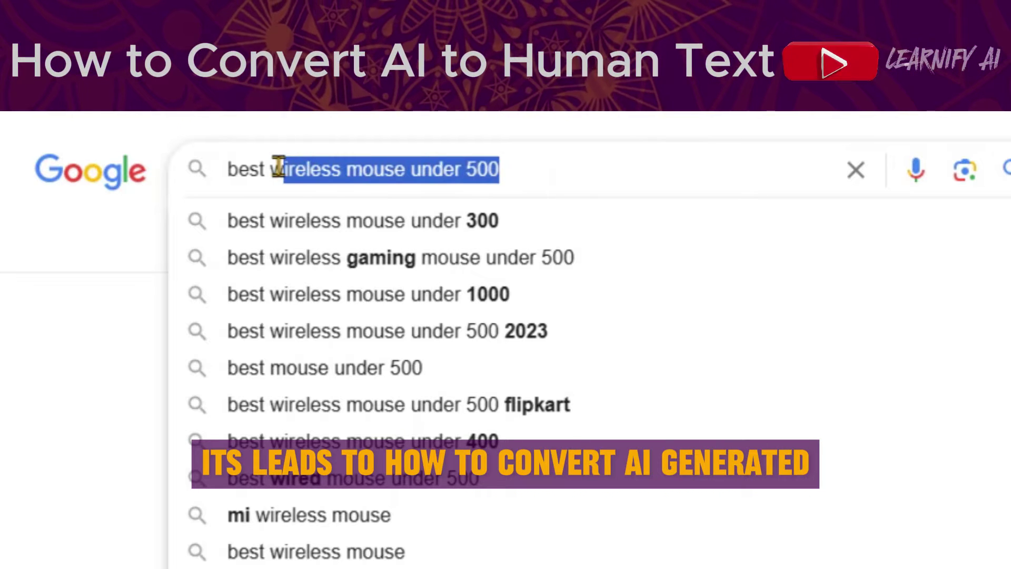
left_click_drag(278, 167, 239, 166)
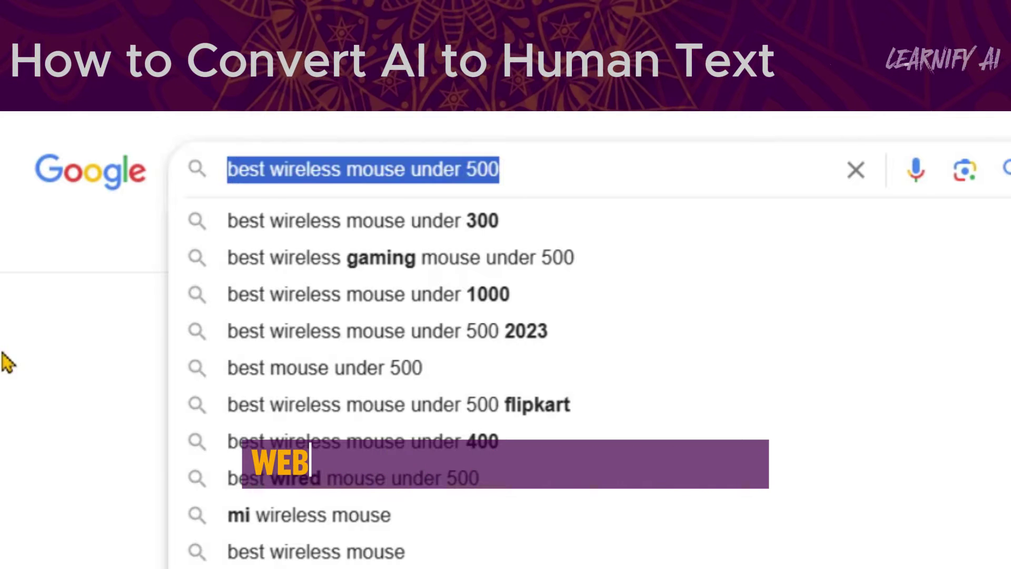
key("Return")
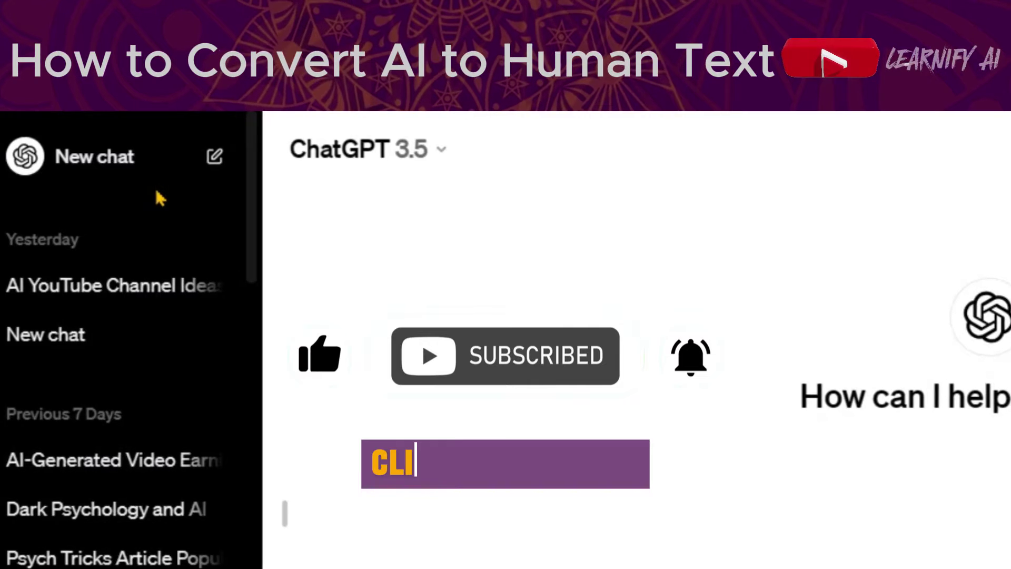
Step: In a new chat, pick Copywriting, Blog Writing and Generate Blog Post Outline from the prompt templates
left_click(105, 181)
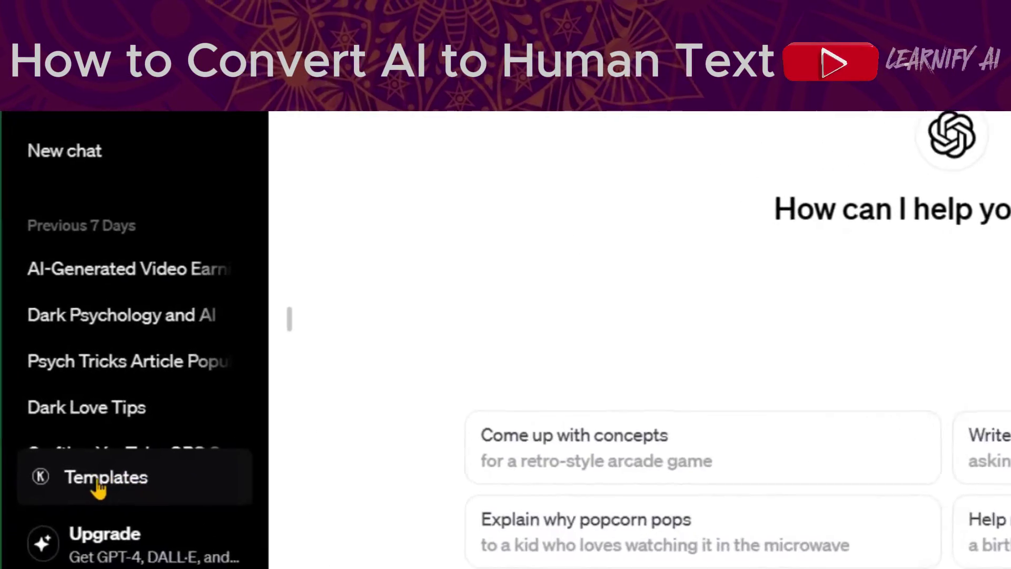
left_click(98, 489)
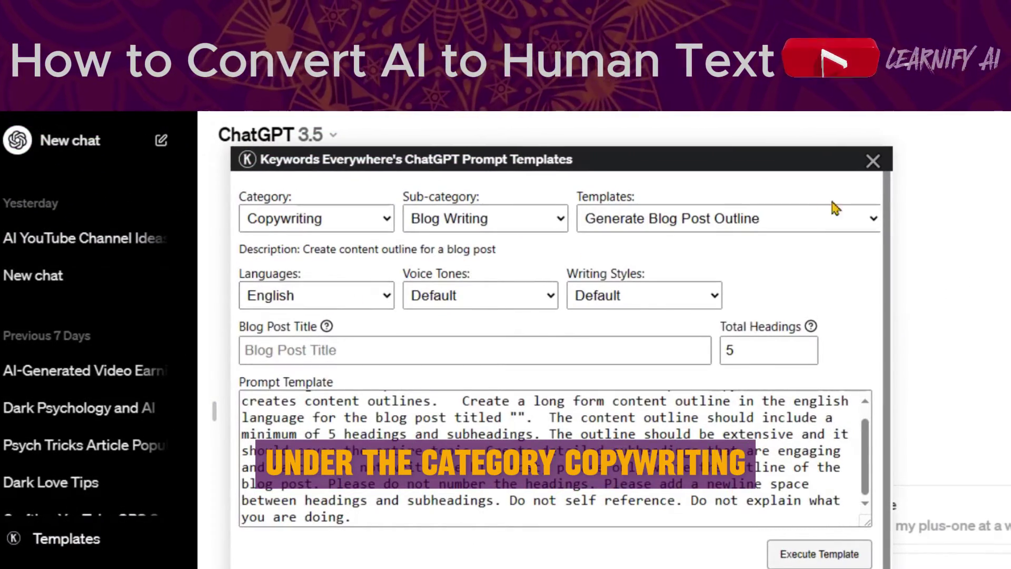
left_click(373, 222)
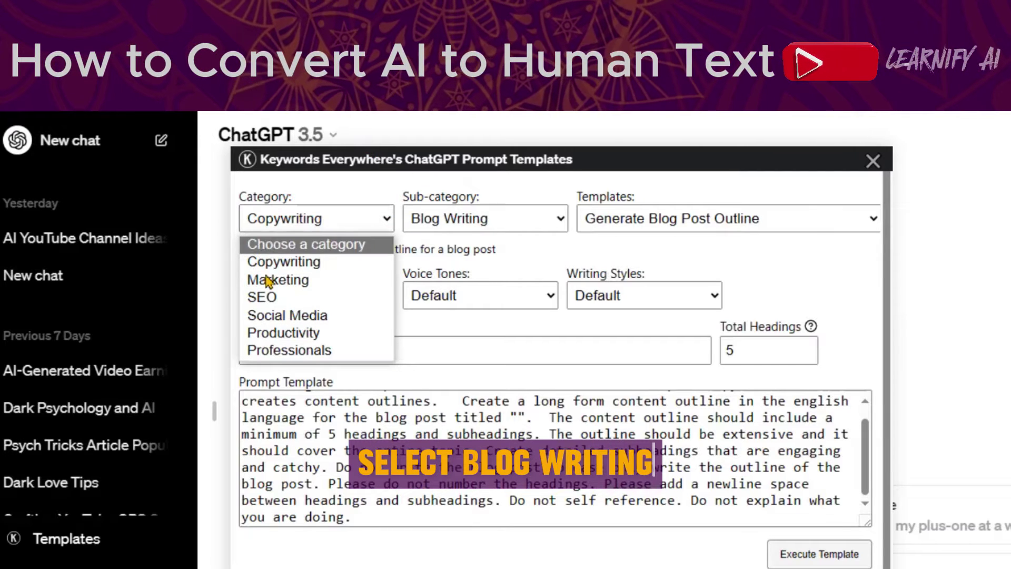
left_click(297, 270)
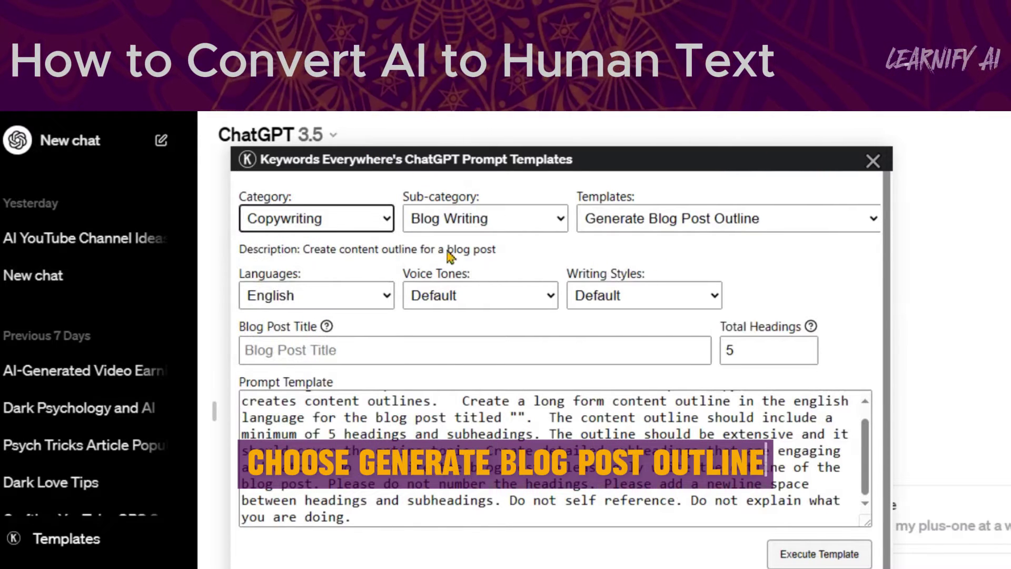
left_click(488, 228)
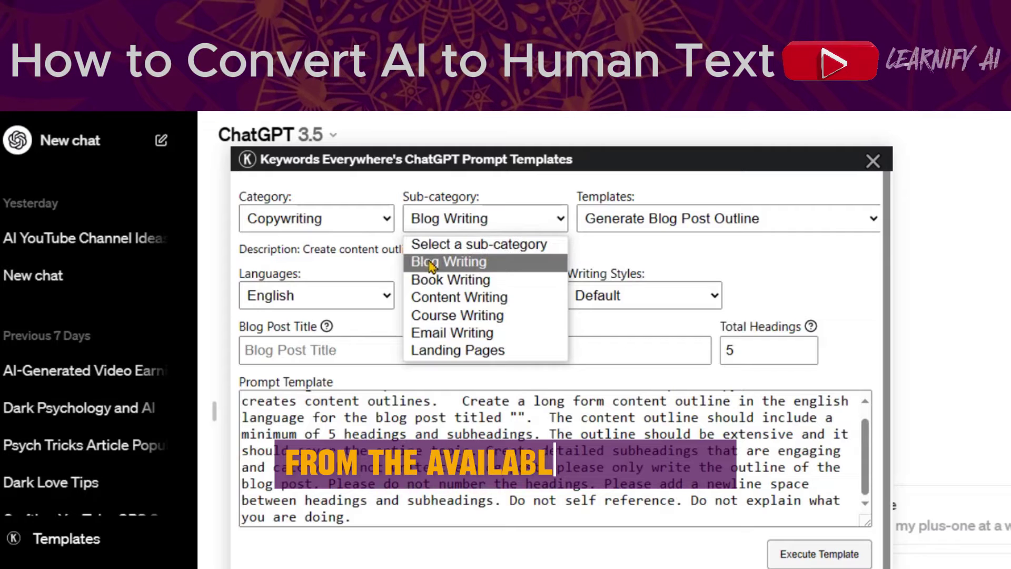
left_click(466, 263)
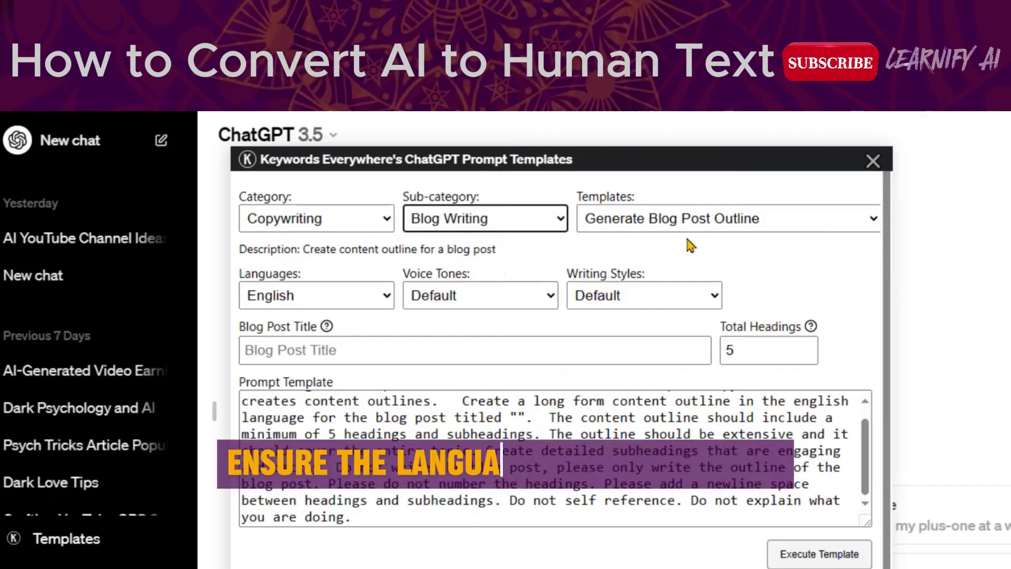
left_click(688, 219)
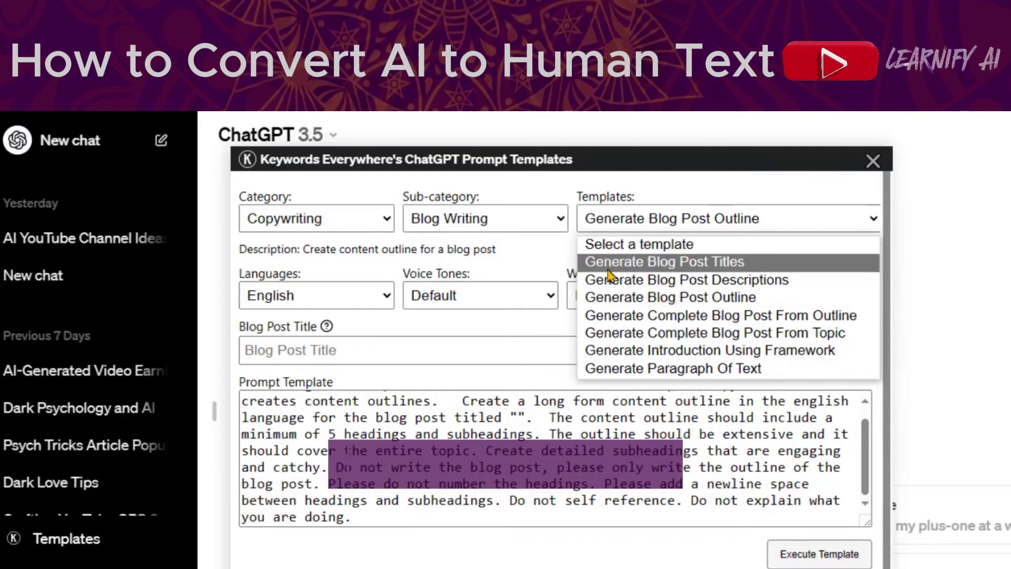
left_click(715, 305)
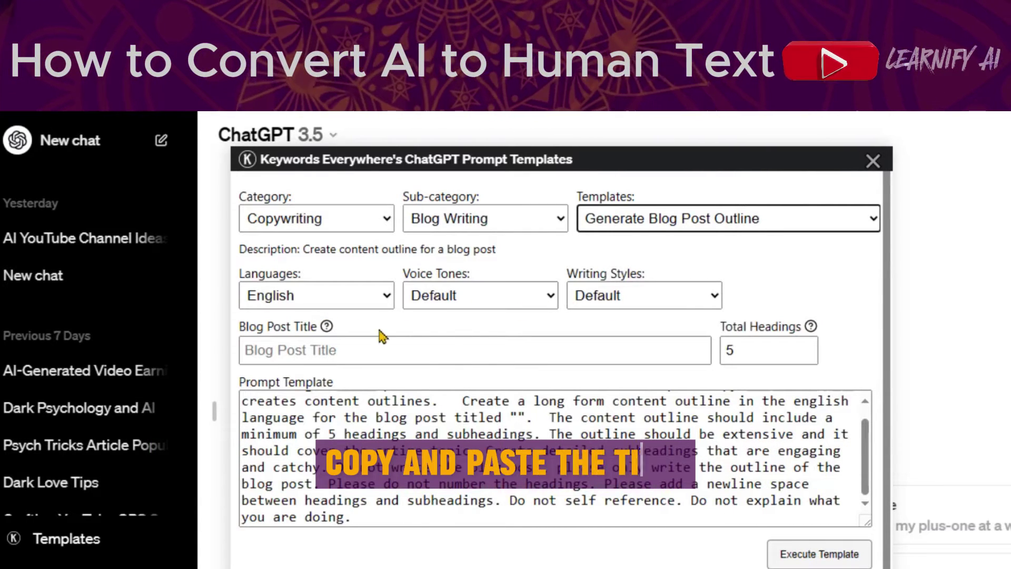
Step: Paste 'best wireless mouse under 500' as the Blog Post Title and run the outline template
left_click(364, 353)
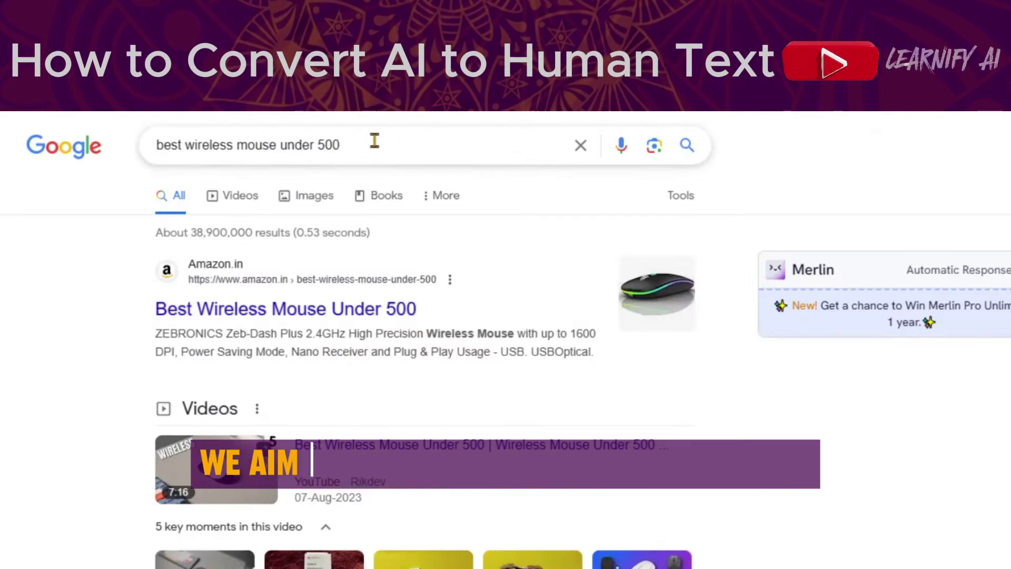
left_click_drag(277, 138, 164, 139)
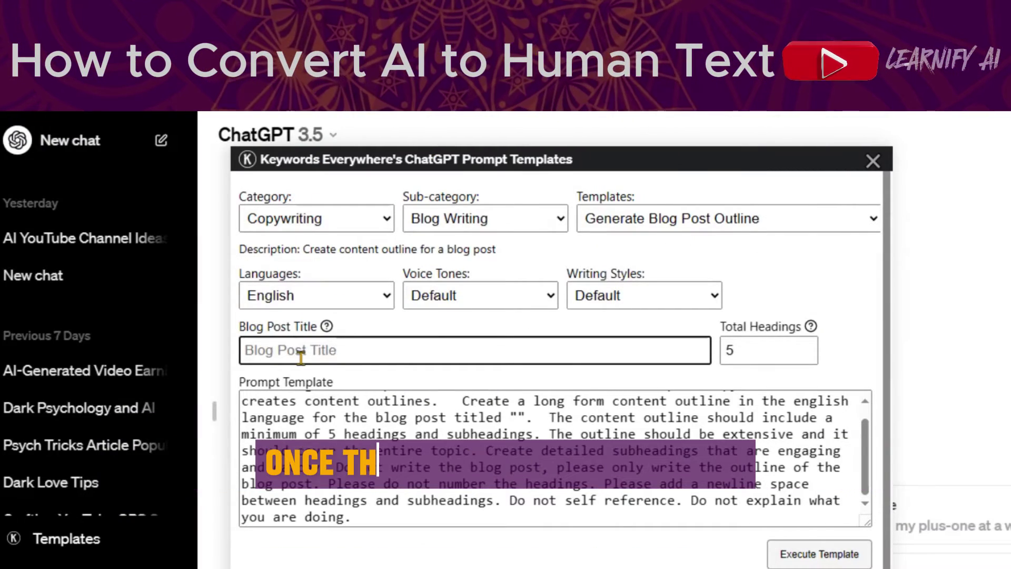
type("best wireless mouse under 500")
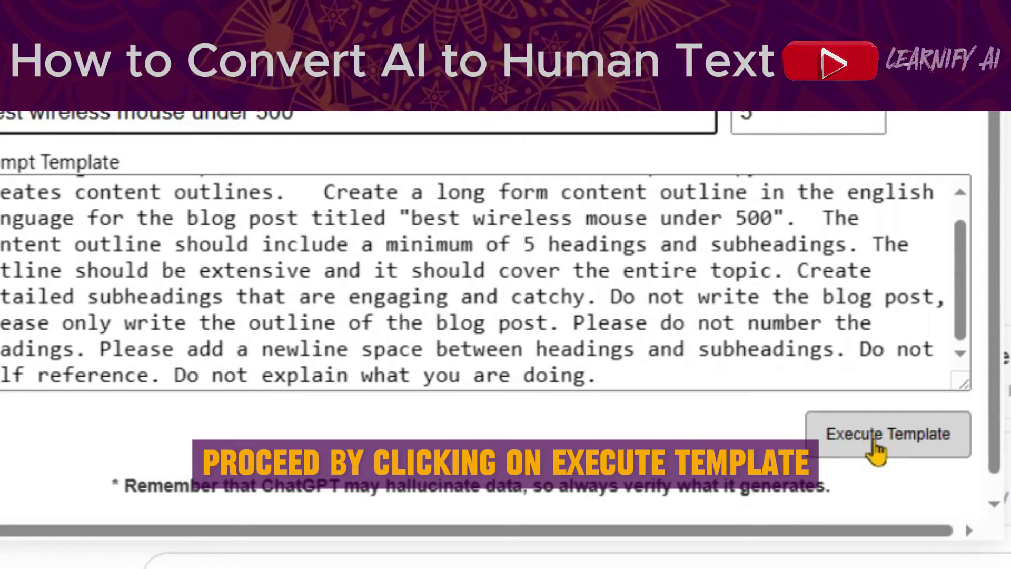
left_click(856, 445)
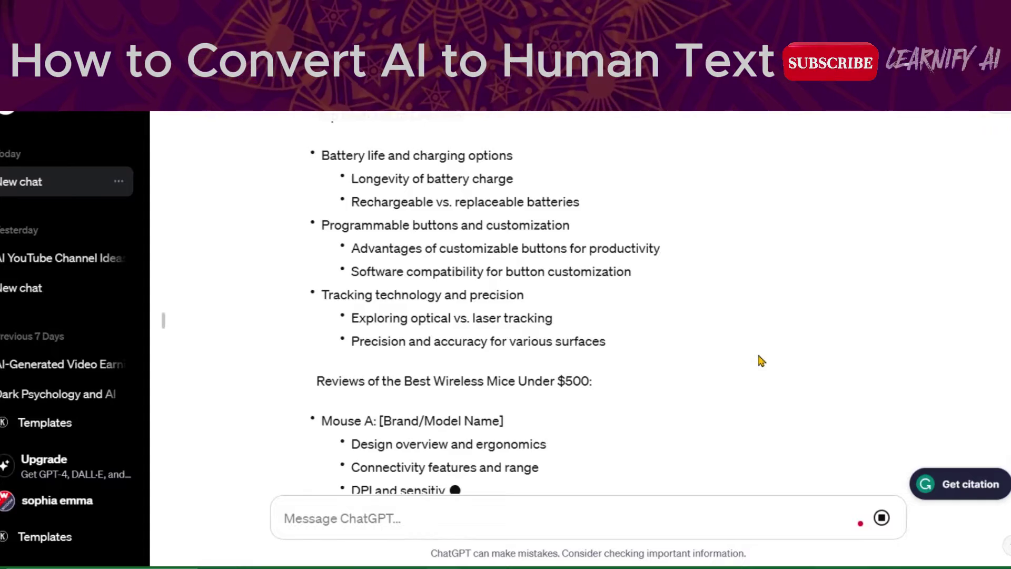
Step: Scroll to the Conclusion at the end of the outline and copy ChatGPT's response
scroll(762, 361, "up", 15)
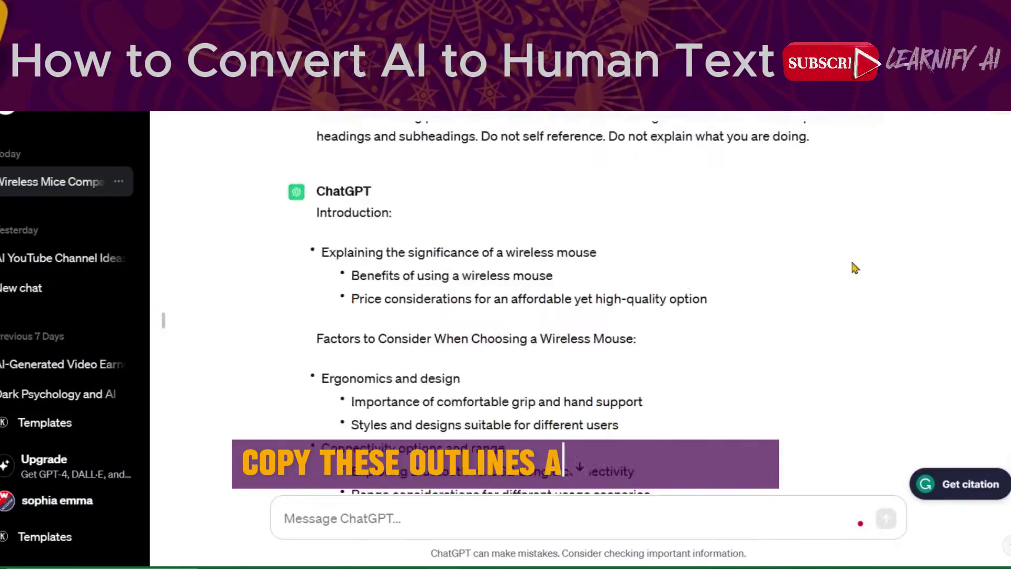
scroll(848, 269, "down", 10)
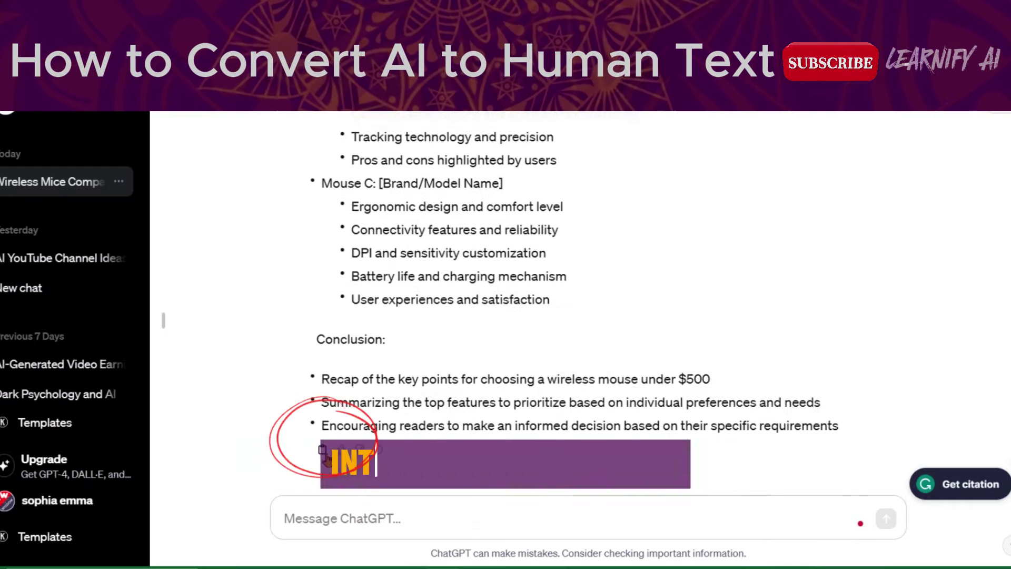
left_click(323, 450)
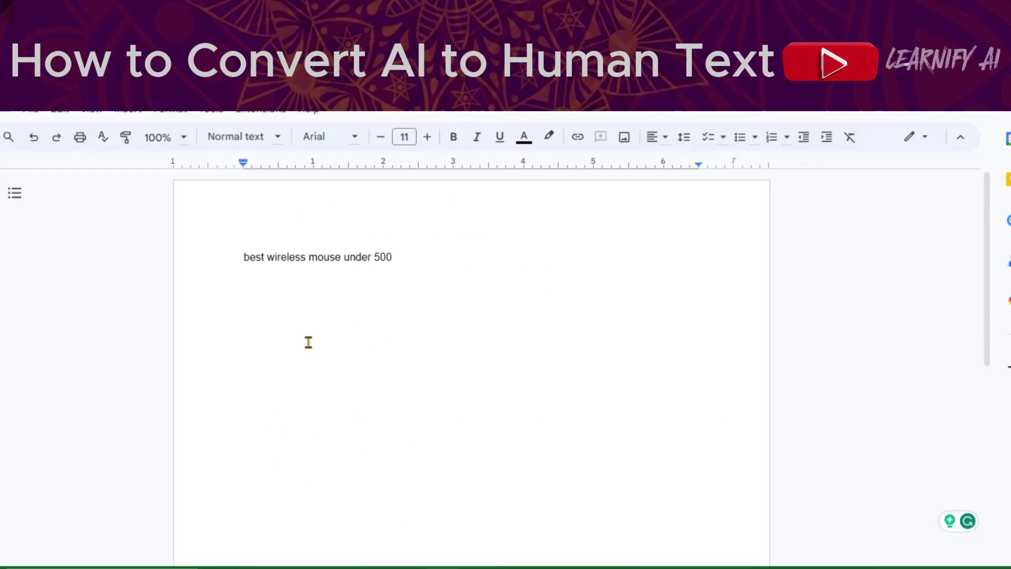
Step: Paste the ChatGPT outline below the title in the Google Doc
key("ctrl+v")
scroll(314, 422, "down", 3)
scroll(314, 421, "up", 15)
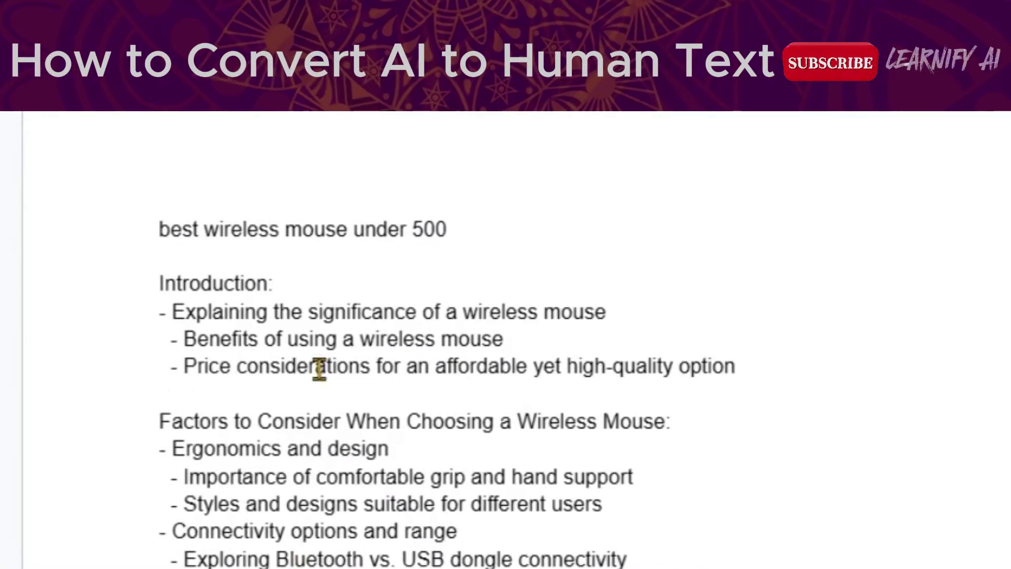
scroll(320, 368, "down", 15)
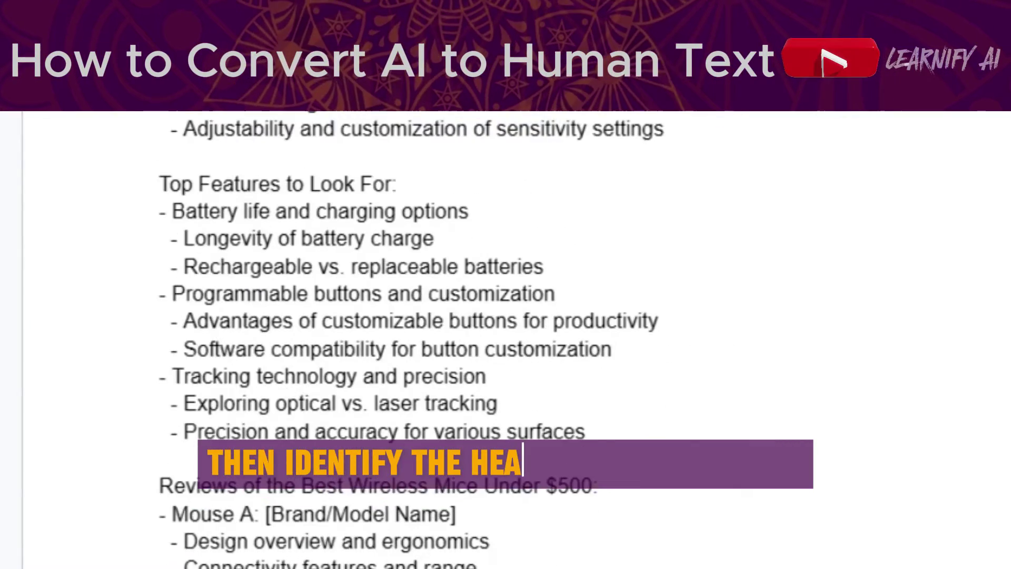
scroll(316, 354, "up", 15)
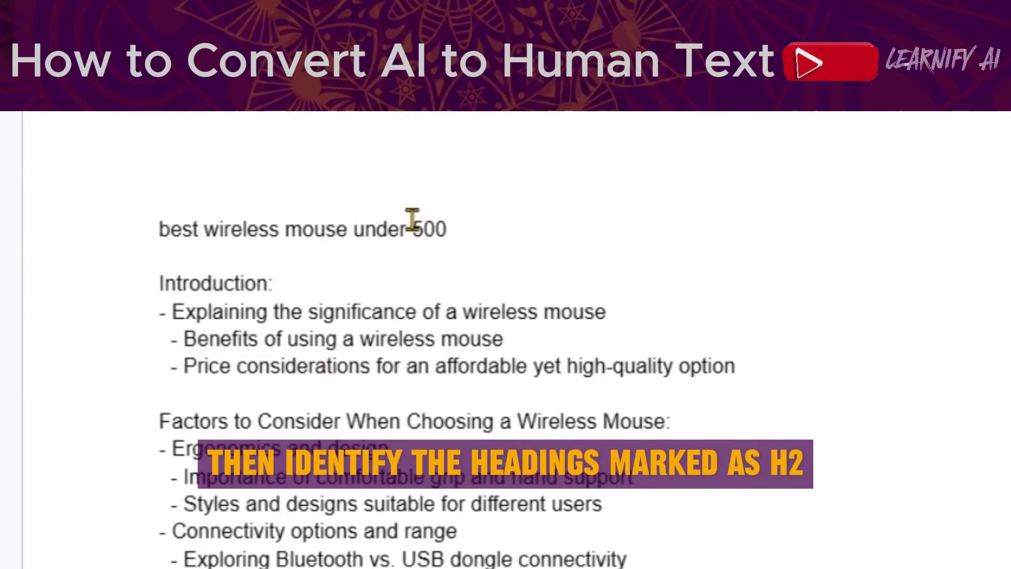
Step: Bold the Introduction, Factors to Consider and Top Features to Look For headings
triple_click(211, 264)
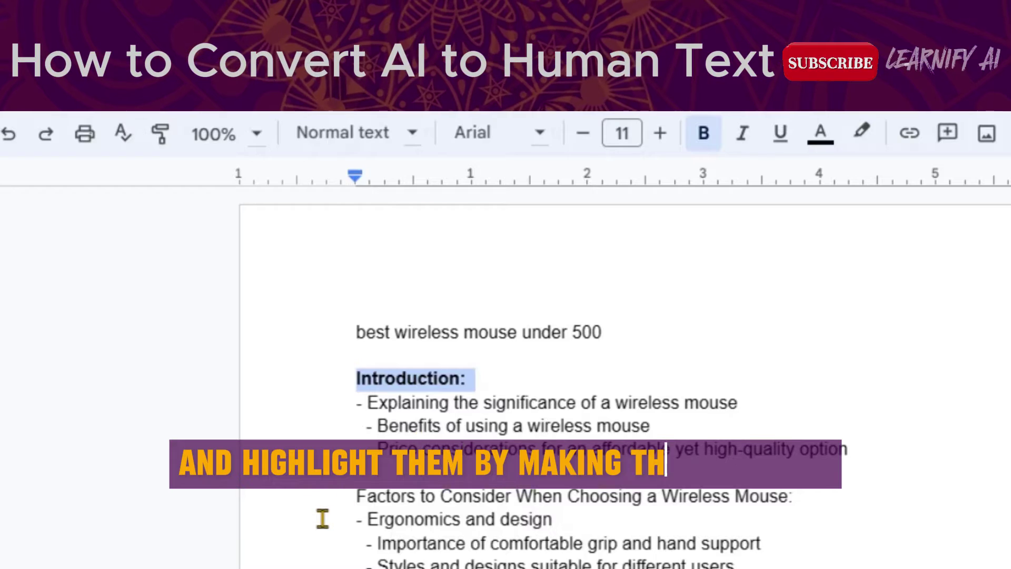
left_click_drag(356, 495, 811, 499)
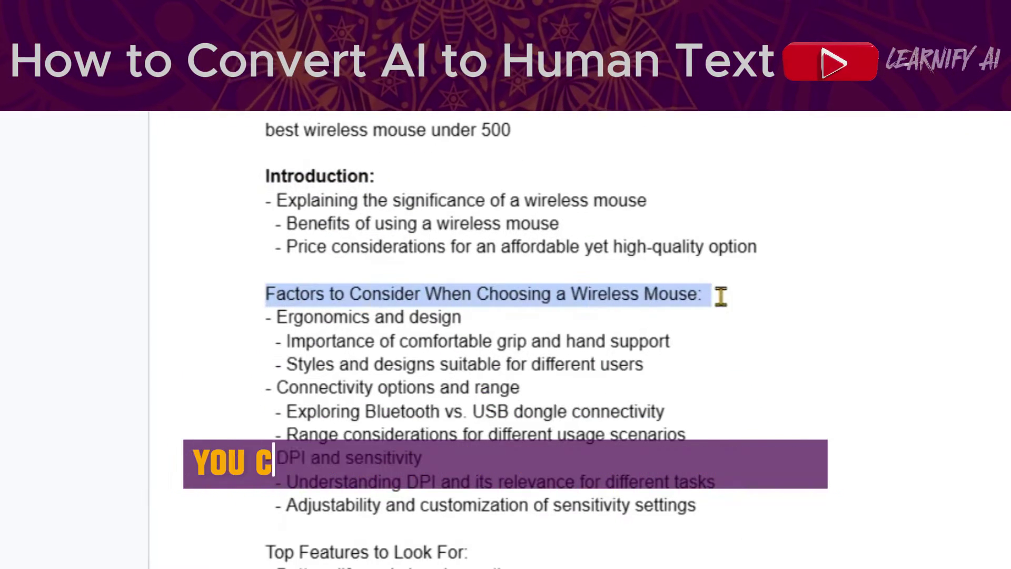
key("ctrl+b")
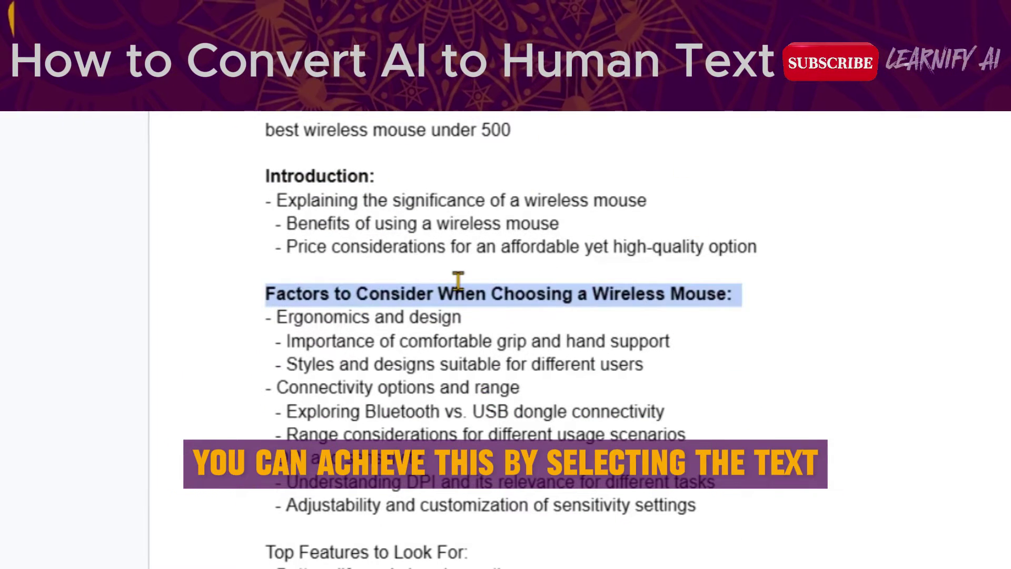
scroll(458, 282, "down", 5)
left_click_drag(268, 322, 545, 324)
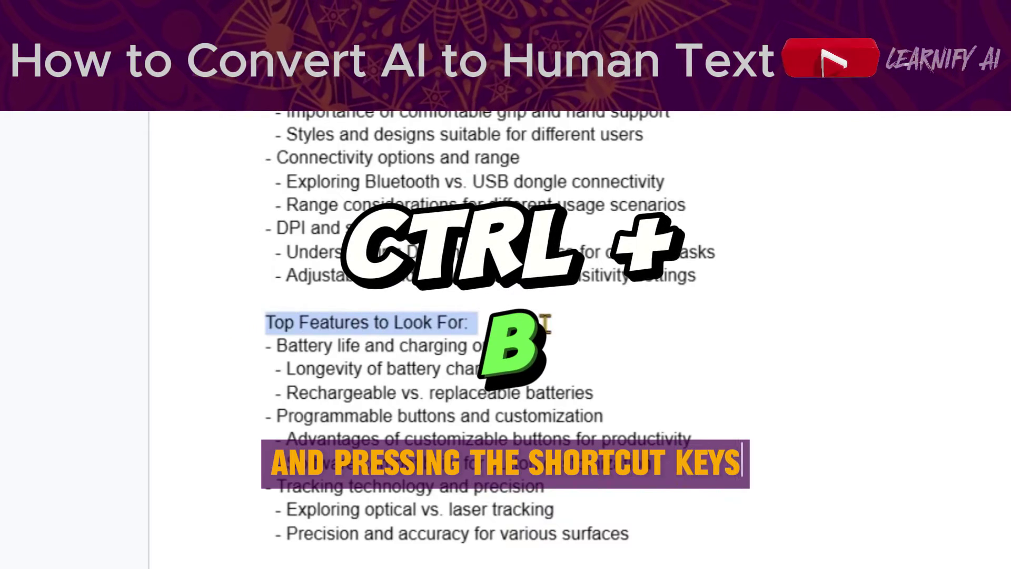
key("ctrl+b")
Step: Bold the Reviews of the Best Wireless Mice heading
scroll(654, 304, "down", 5)
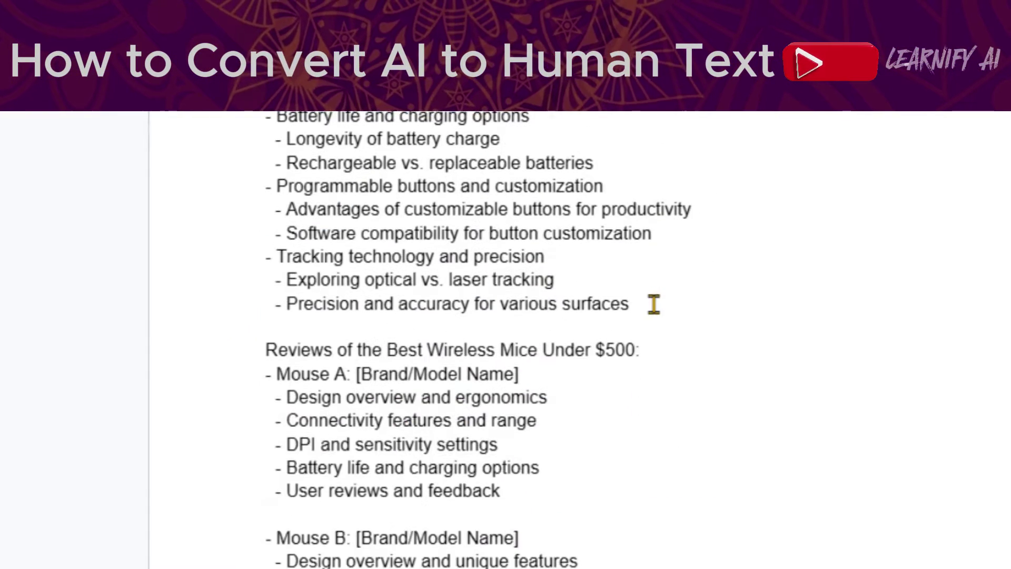
left_click_drag(240, 351, 661, 351)
left_click(453, 137)
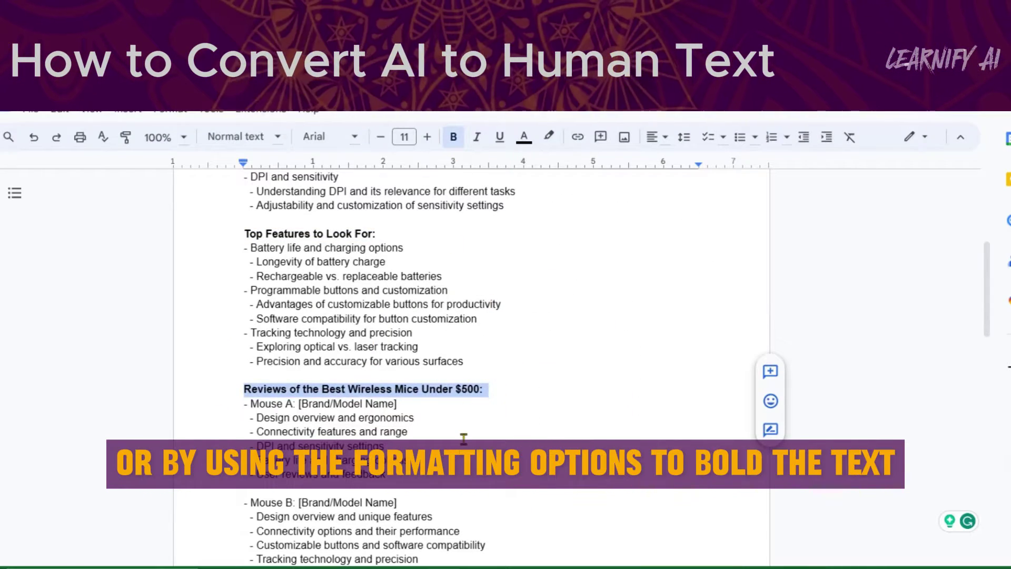
scroll(464, 439, "up", 3)
scroll(458, 400, "down", 5)
Step: Bold the Mouse B, Mouse C and Conclusion headings
left_click_drag(245, 364, 452, 364)
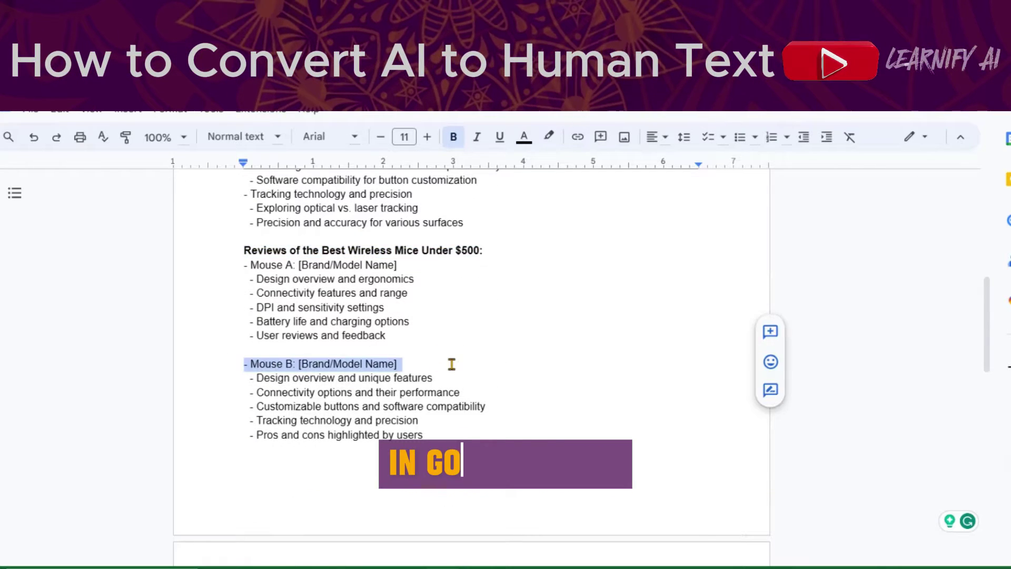
scroll(445, 447, "down", 5)
left_click_drag(245, 340, 440, 346)
scroll(470, 431, "down", 3)
left_click_drag(244, 300, 303, 300)
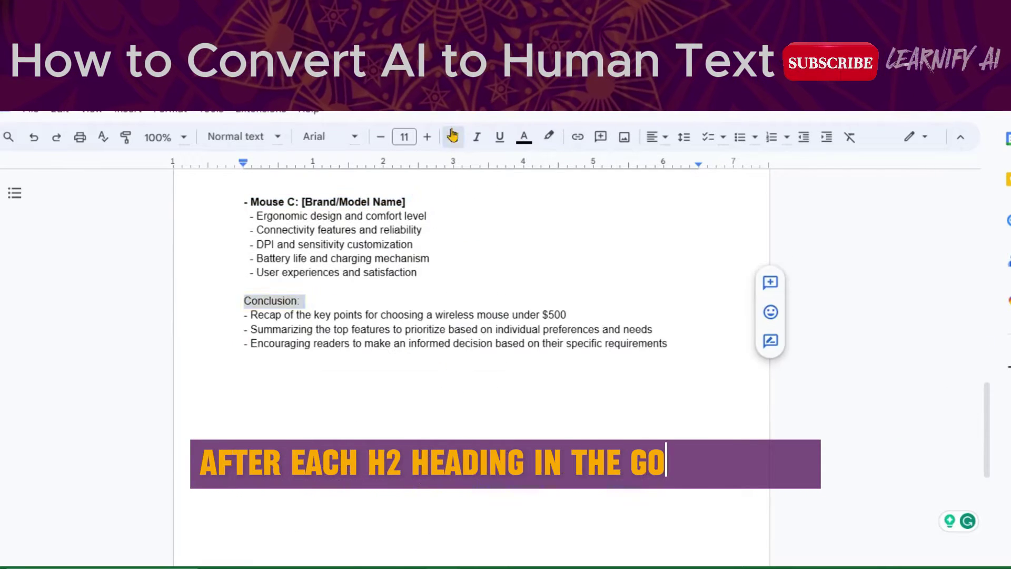
left_click(452, 136)
scroll(464, 316, "up", 15)
left_click(556, 357)
Step: Type the note '(please write with proper formatting)' after the Factors heading and select it
type("()")
key("Left")
type("please w")
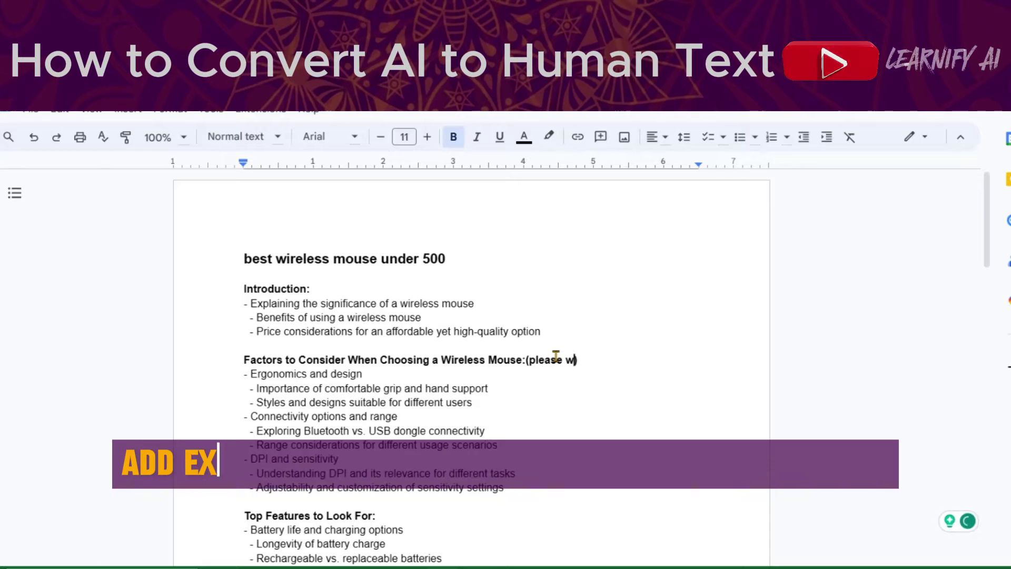
type("rite with proper fromatting")
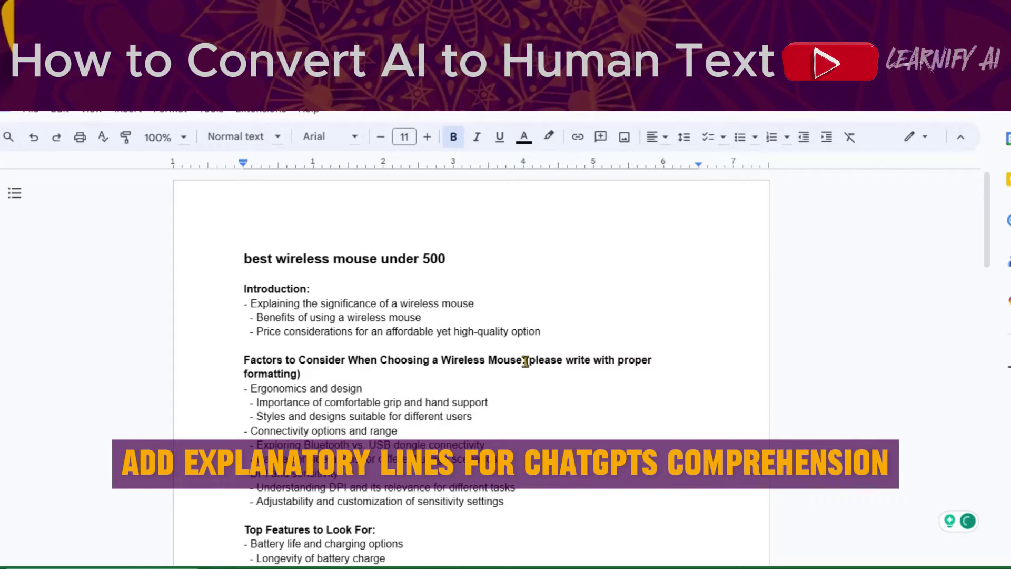
left_click_drag(525, 362, 301, 374)
Step: Paste the formatting note after the Top Features, Reviews and Mouse C headings
scroll(301, 374, "down", 3)
left_click(454, 393)
key("ctrl+v")
scroll(458, 369, "down", 3)
left_click(469, 355)
key("ctrl+v")
scroll(530, 410, "down", 1)
scroll(522, 405, "down", 4)
left_click(512, 400)
key("ctrl+v")
scroll(511, 400, "down", 1)
scroll(495, 411, "up", 15)
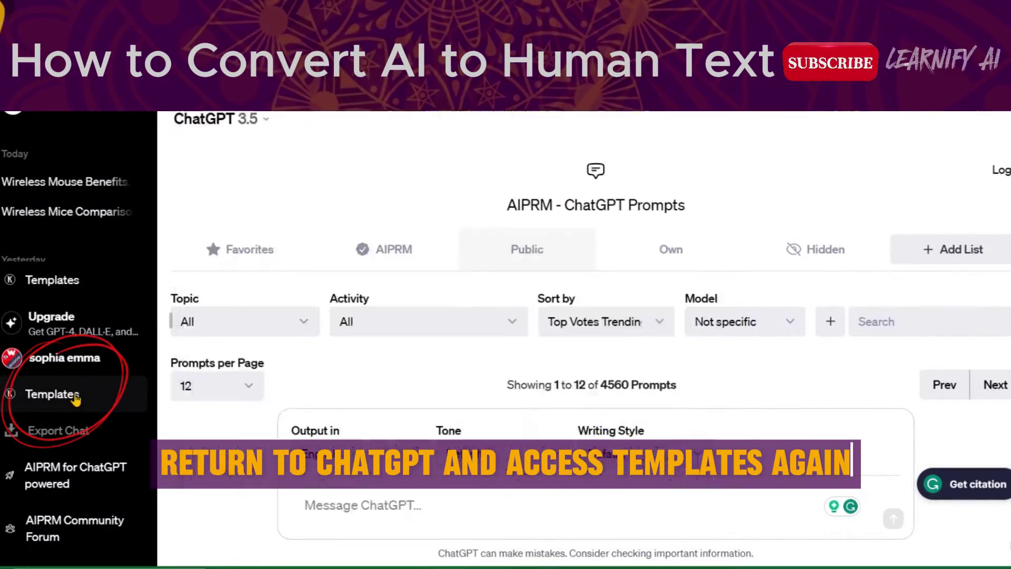
Step: Choose the Copywriting Generate Paragraph Of Text template with a Conservative voice tone
left_click(75, 396)
left_click(306, 167)
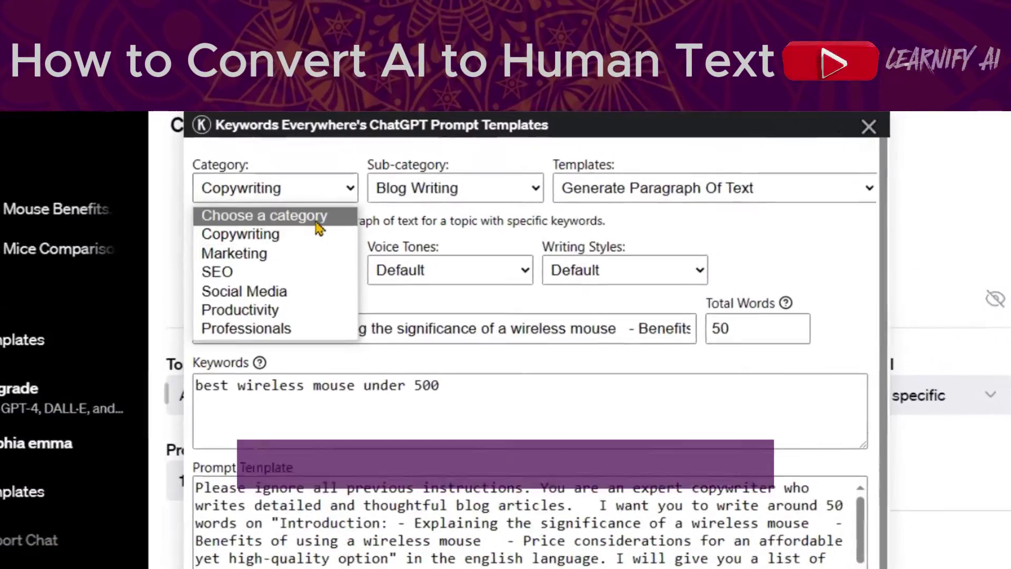
left_click(304, 235)
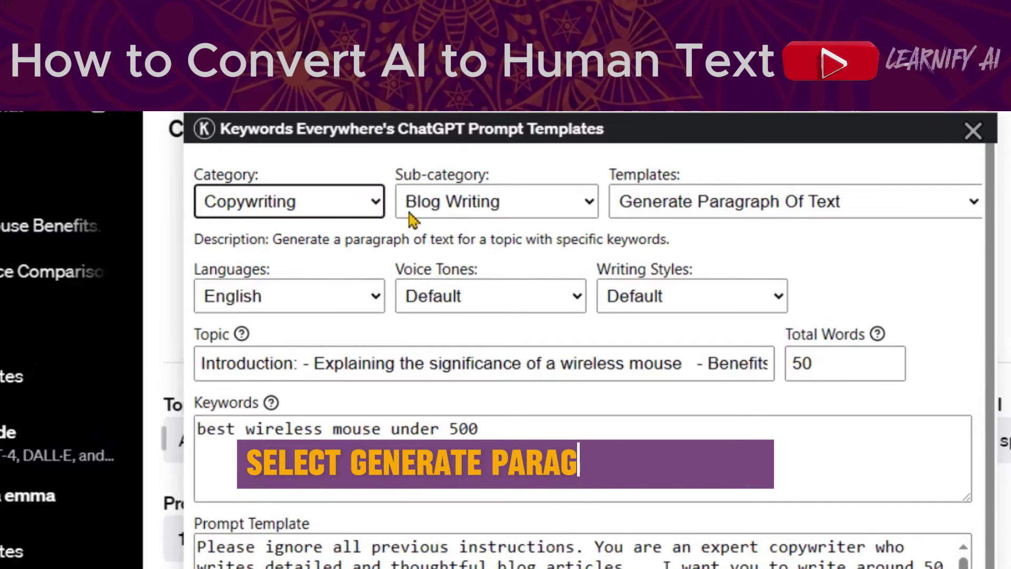
left_click(738, 215)
left_click(753, 387)
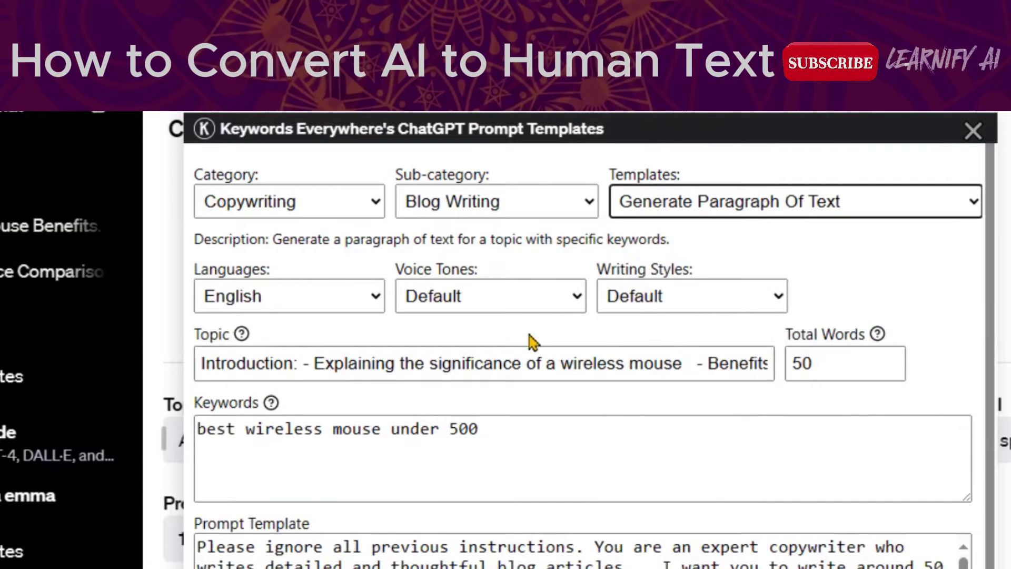
left_click(493, 301)
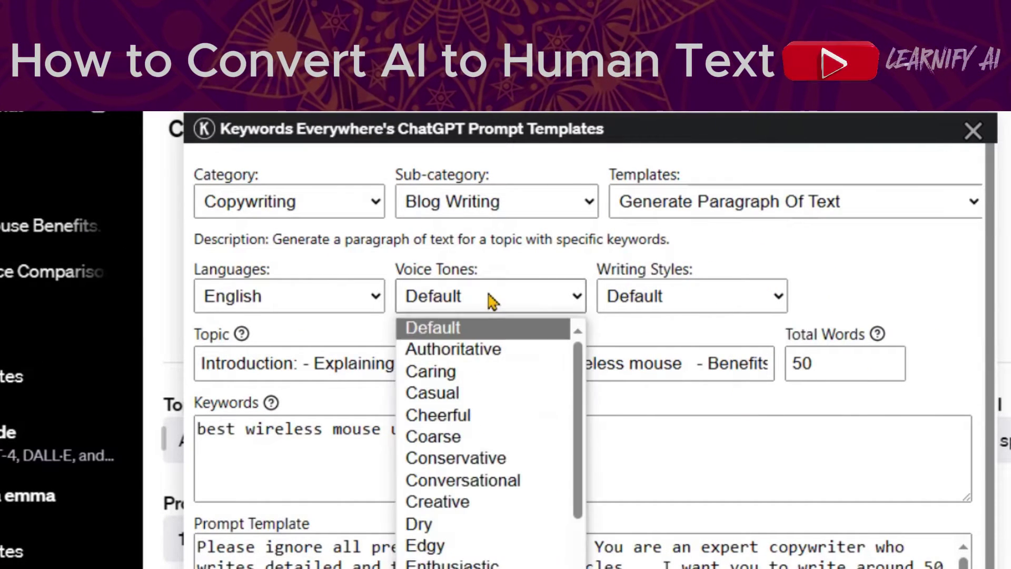
left_click(479, 465)
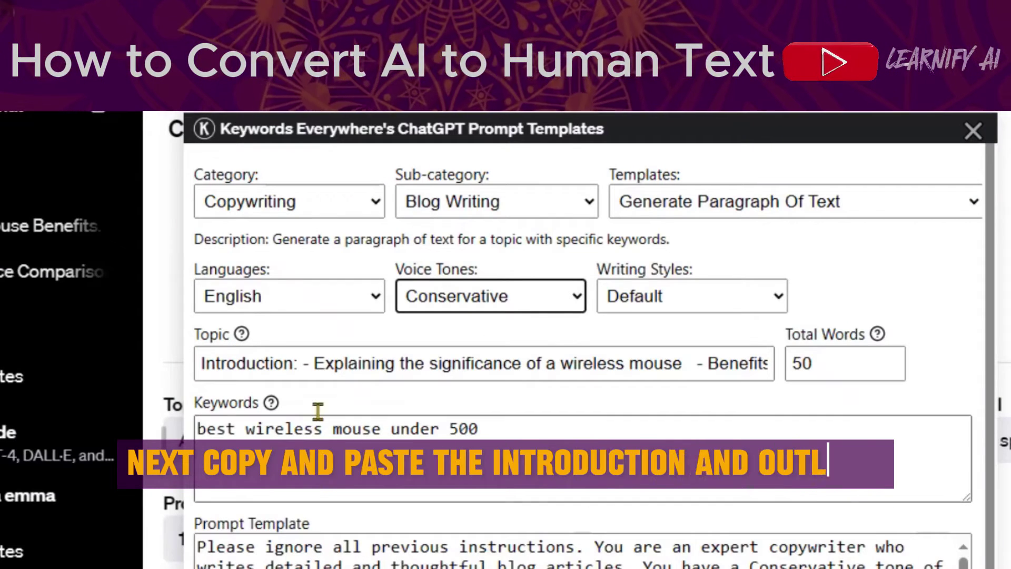
Step: Fill the Topic with the introduction text and the Keywords with the article title
left_click(314, 361)
key("ctrl+a")
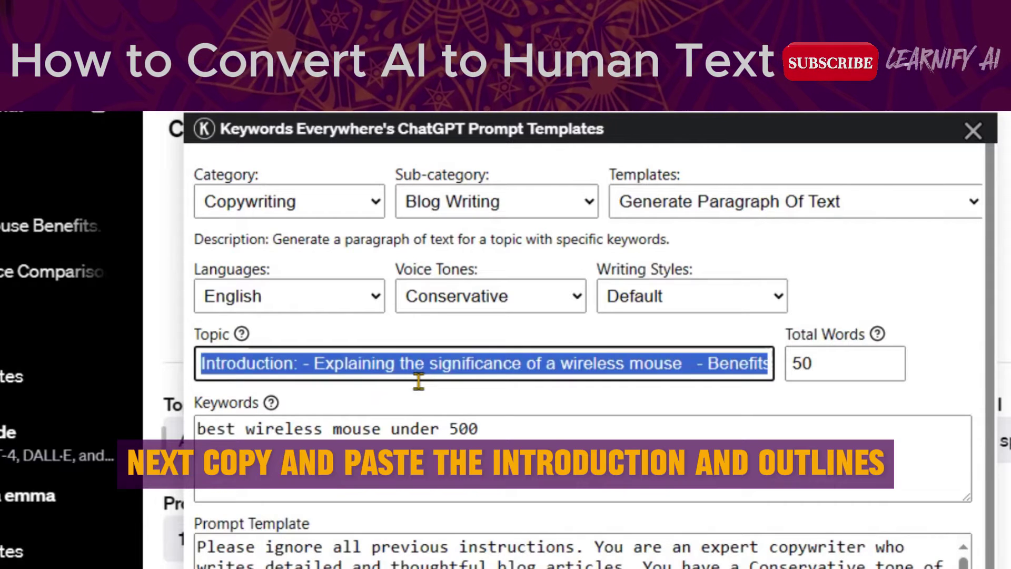
key("ctrl+v")
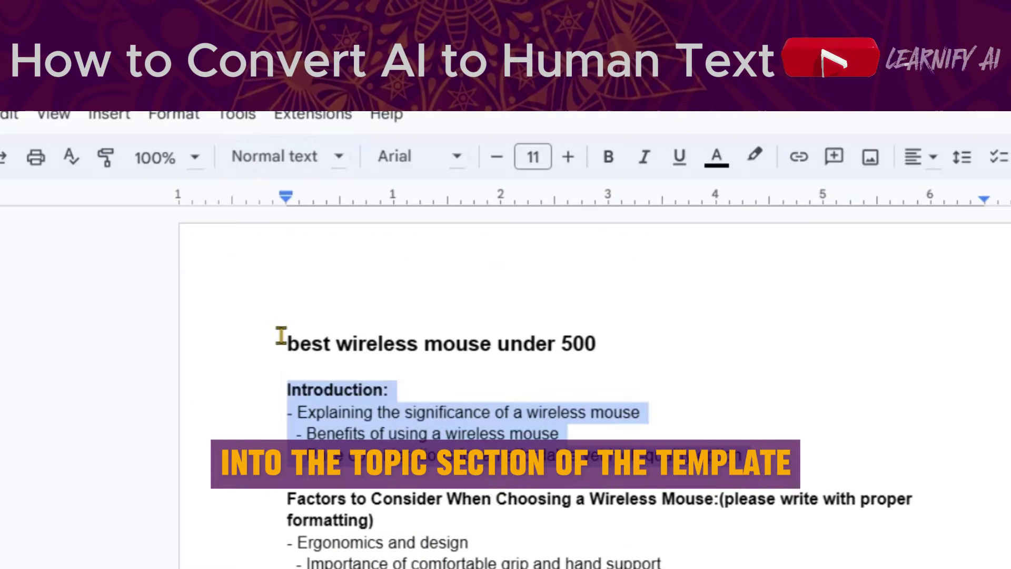
left_click_drag(288, 344, 644, 350)
key("ctrl+c")
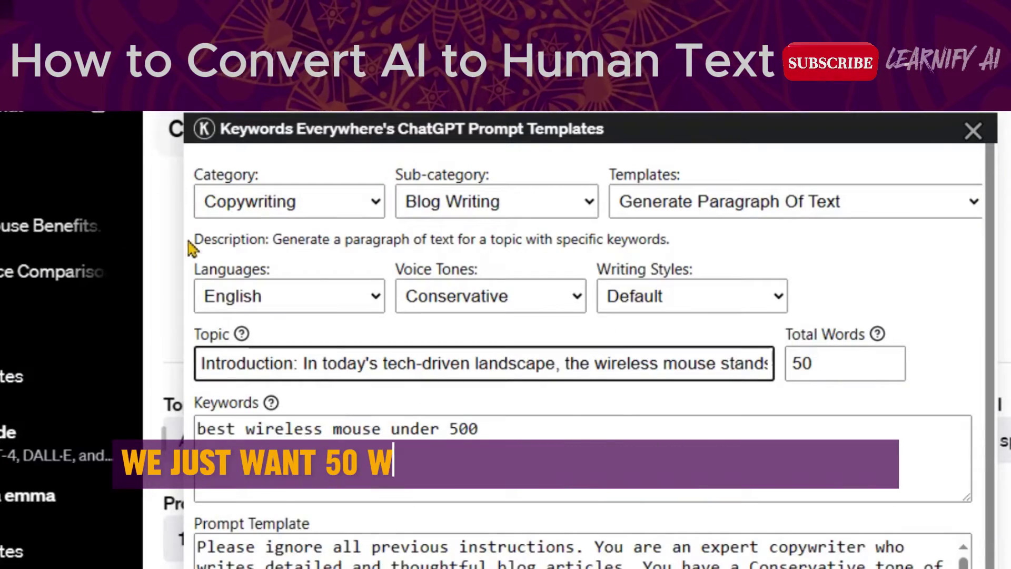
left_click(274, 429)
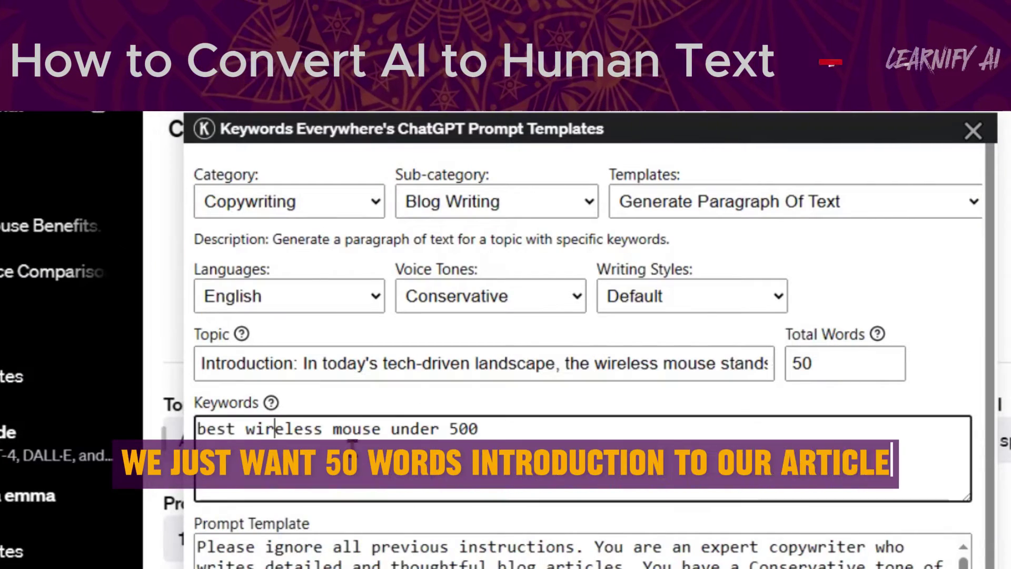
key("ctrl+a")
key("ctrl+v")
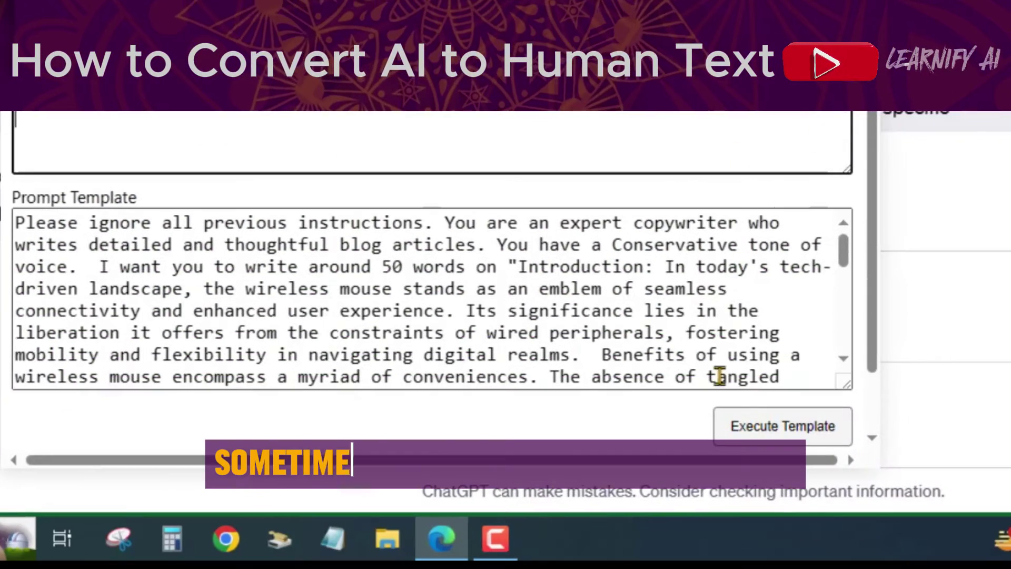
Step: Run the template, request 'just write in 50 words', and copy the short introduction reply
left_click(751, 436)
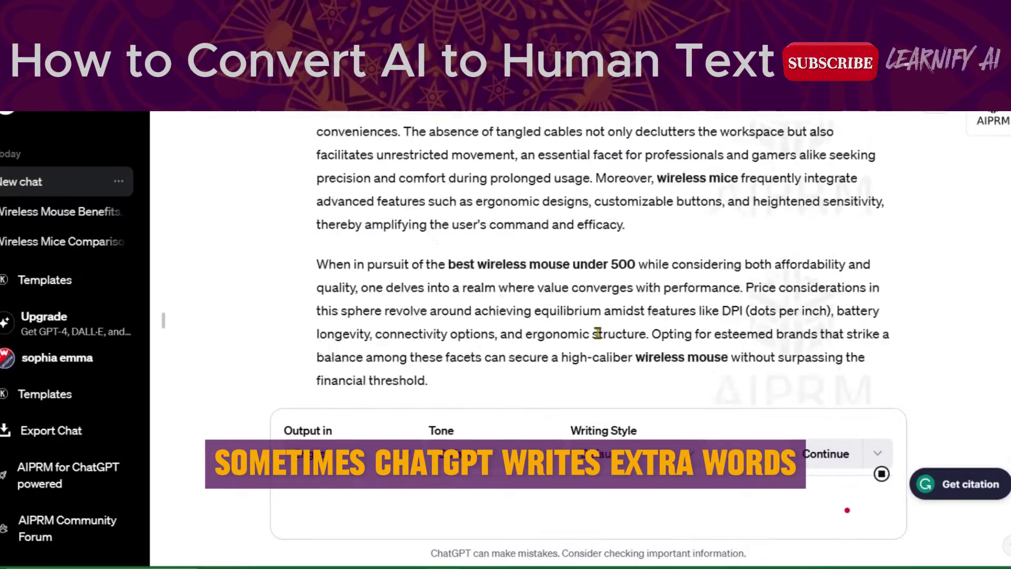
type("just write in ")
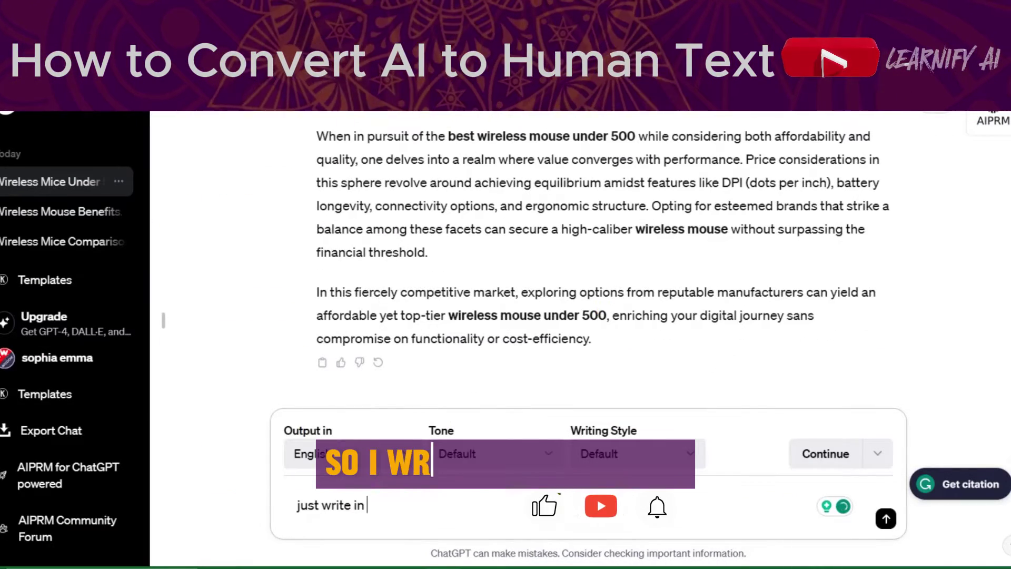
type("50 w")
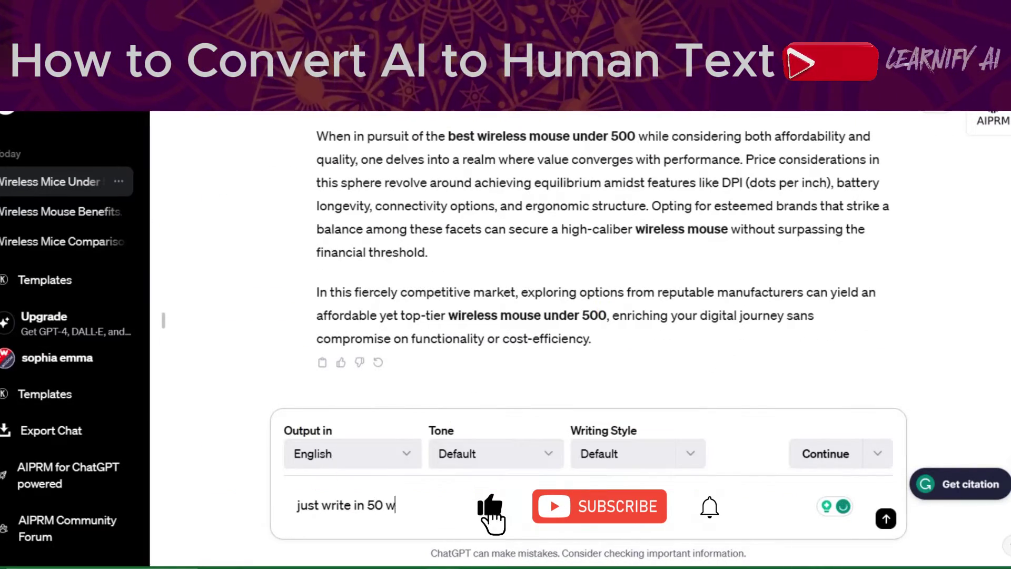
type("ords")
key("Return")
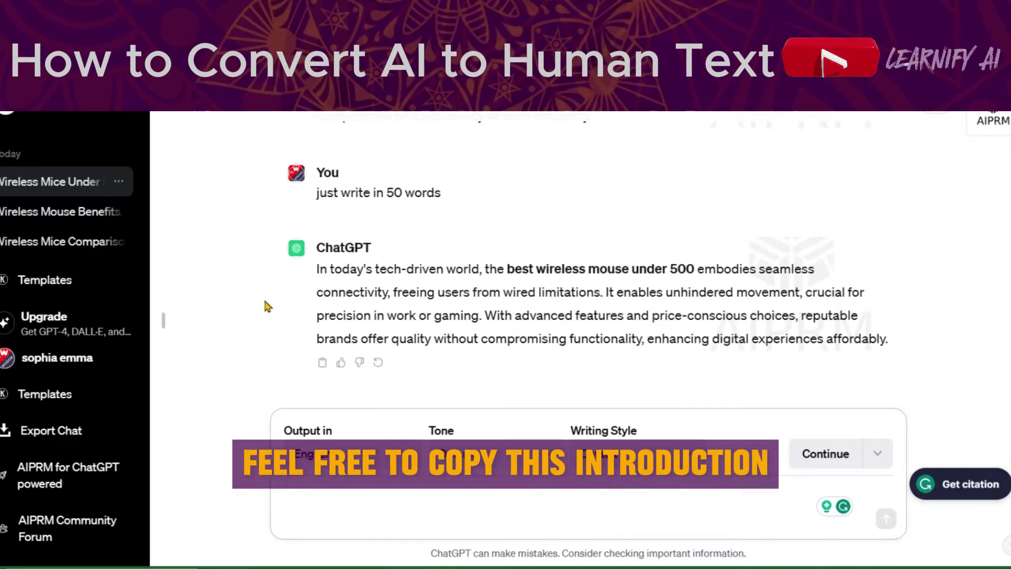
left_click_drag(517, 282, 919, 338)
right_click(759, 318)
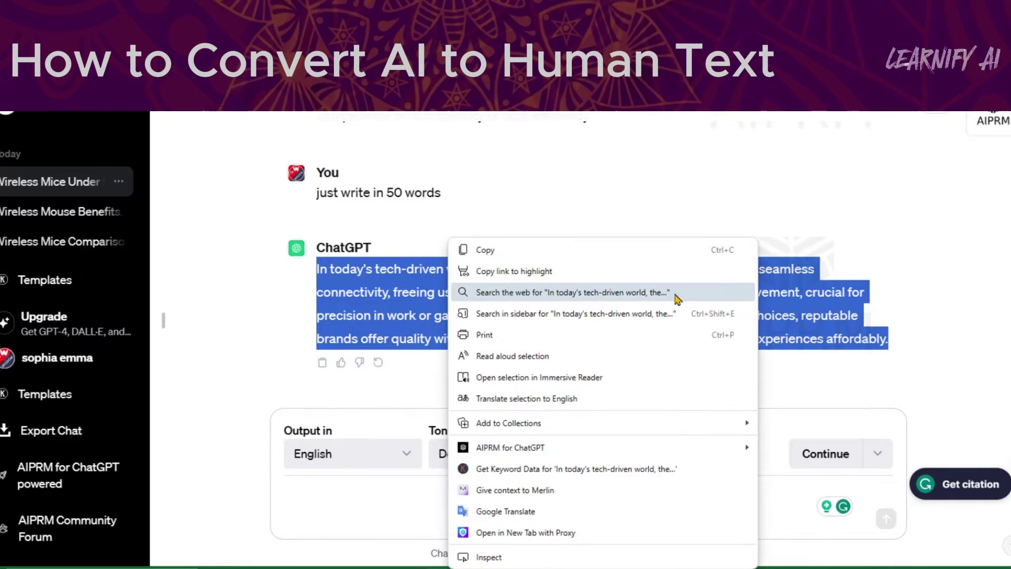
left_click(498, 251)
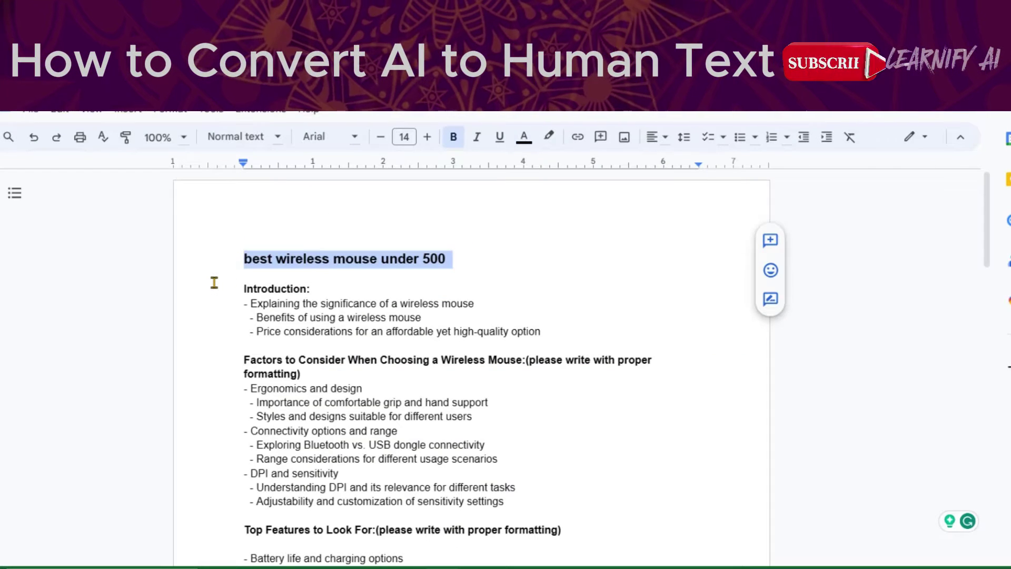
Step: Paste the 50-word introduction paragraph over the Introduction outline below the title, adding a blank line after it
left_click(215, 283)
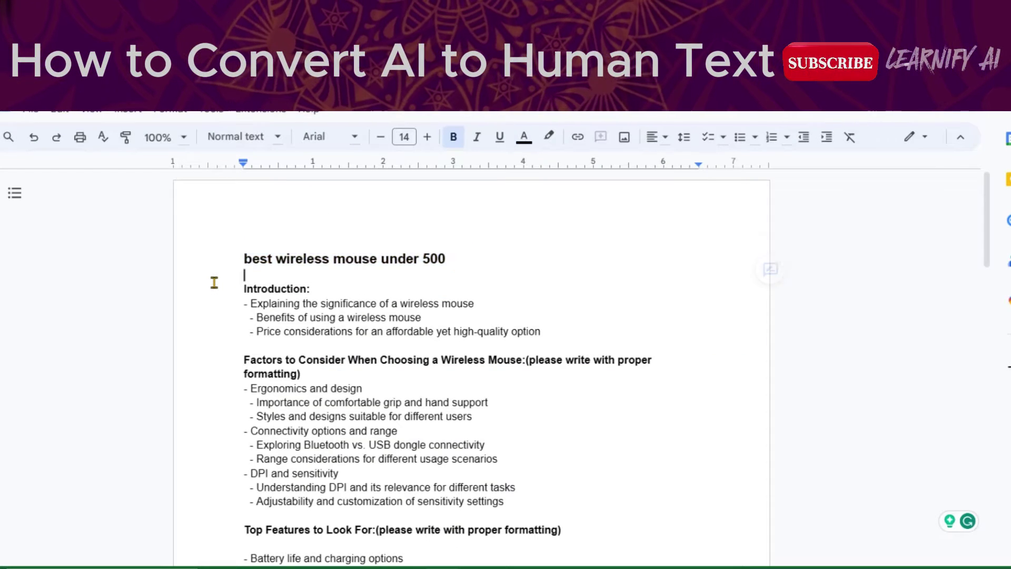
left_click_drag(209, 291, 551, 331)
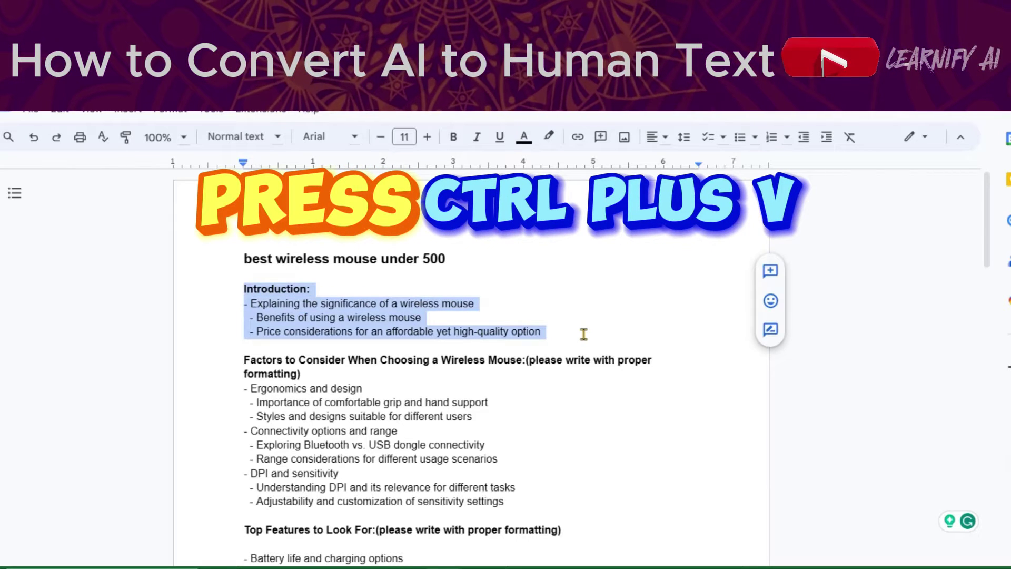
key("ctrl+v")
key("Return")
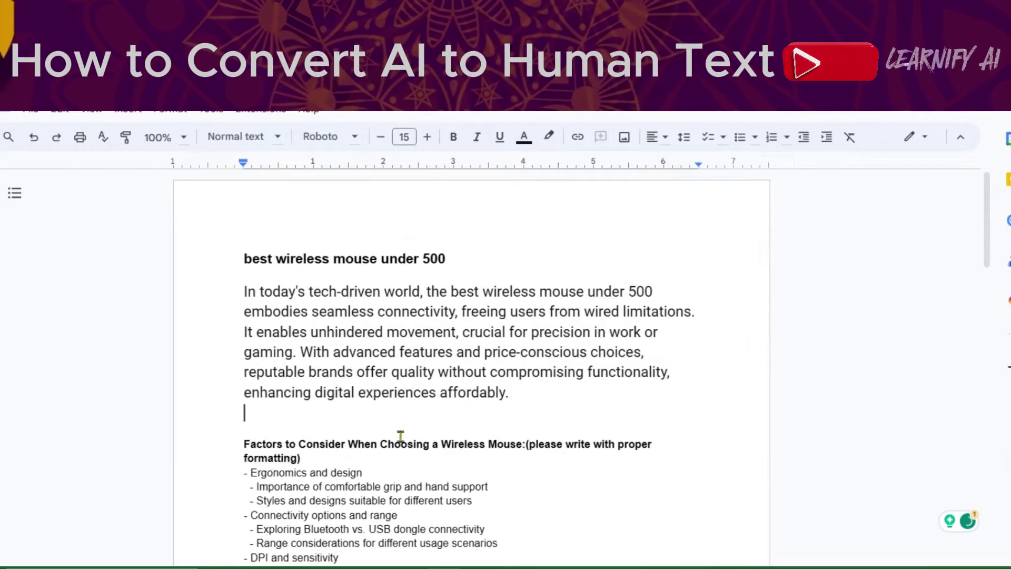
scroll(400, 440, "down", 3)
left_click_drag(242, 306, 572, 447)
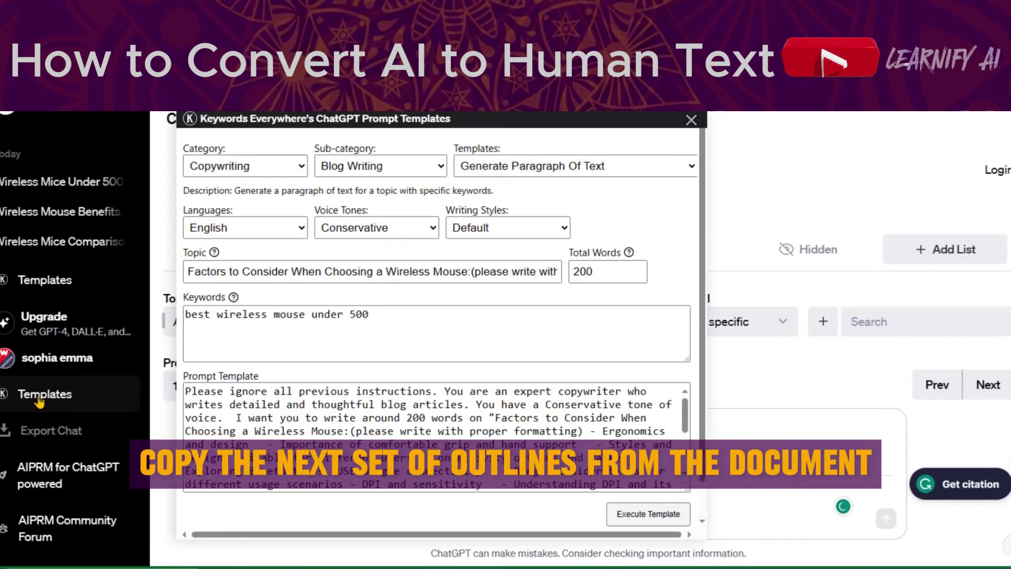
Step: Run the Copywriting template at 200 words for the Factors section and select ChatGPT's answer
left_click(238, 174)
left_click(238, 176)
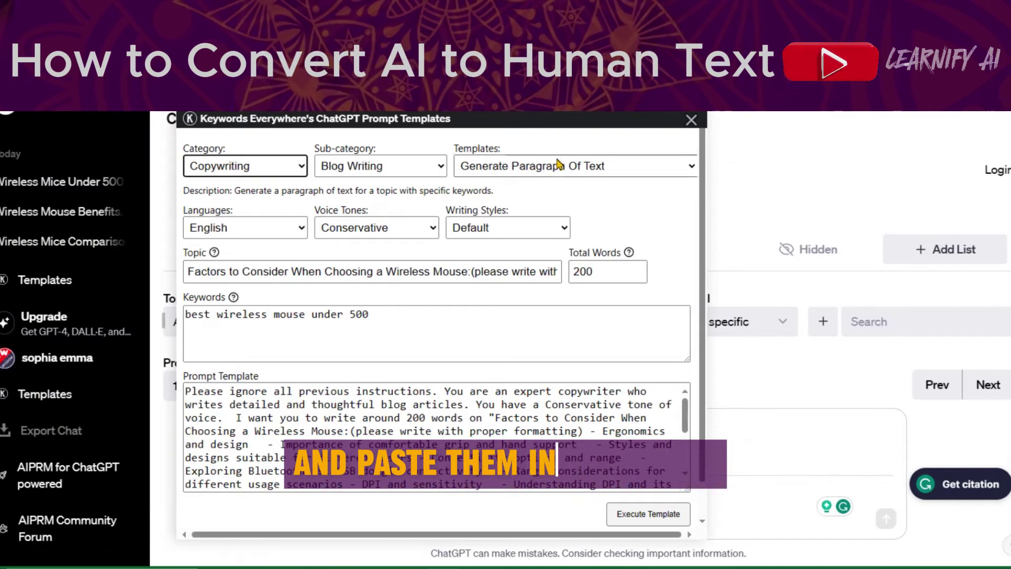
left_click(580, 278)
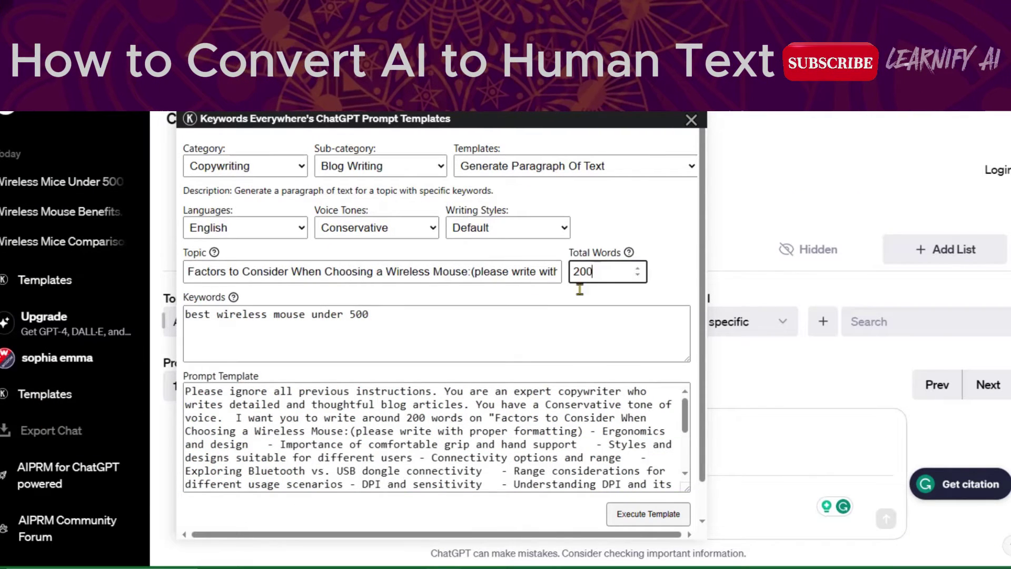
left_click(630, 518)
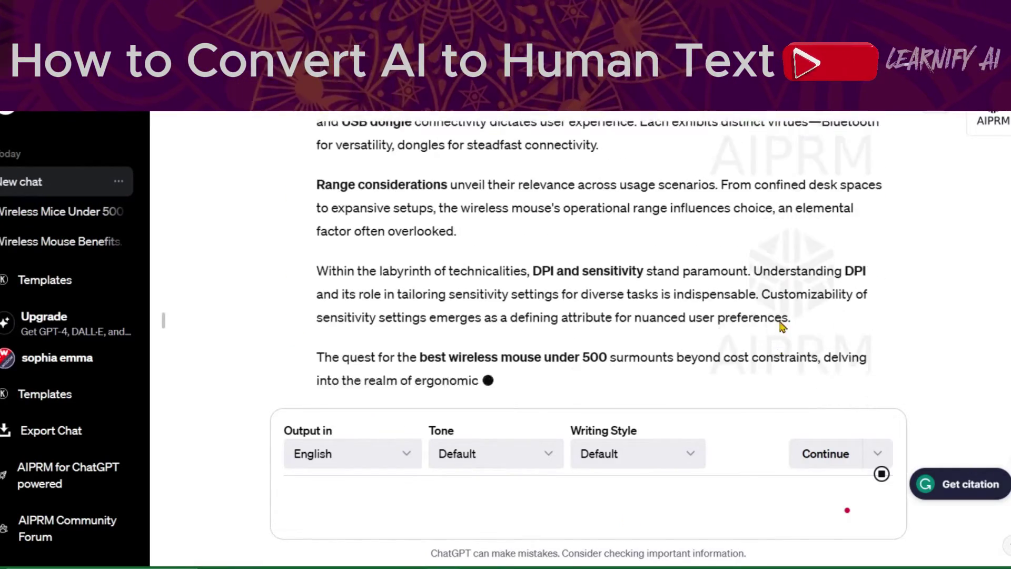
scroll(597, 316, "up", 10)
left_click_drag(350, 154, 521, 340)
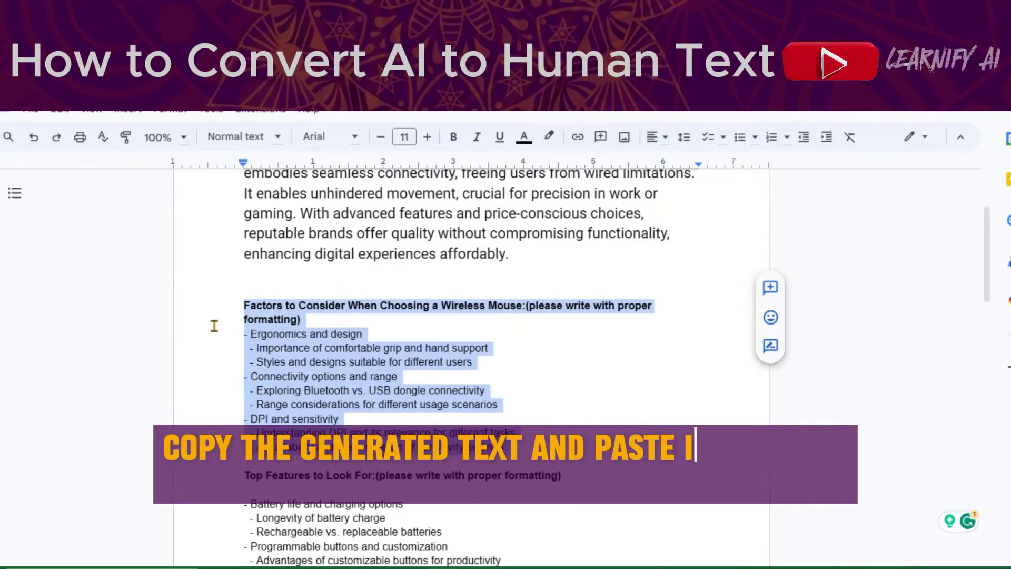
Step: Paste the Factors section over its outline and tag the headings with h2- and h1-
key("ctrl+v")
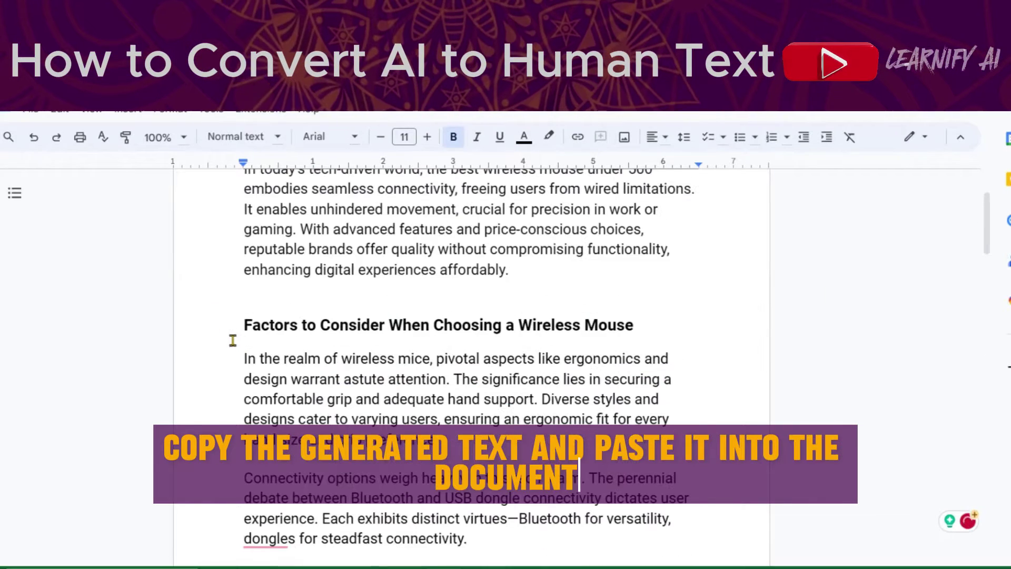
type("h")
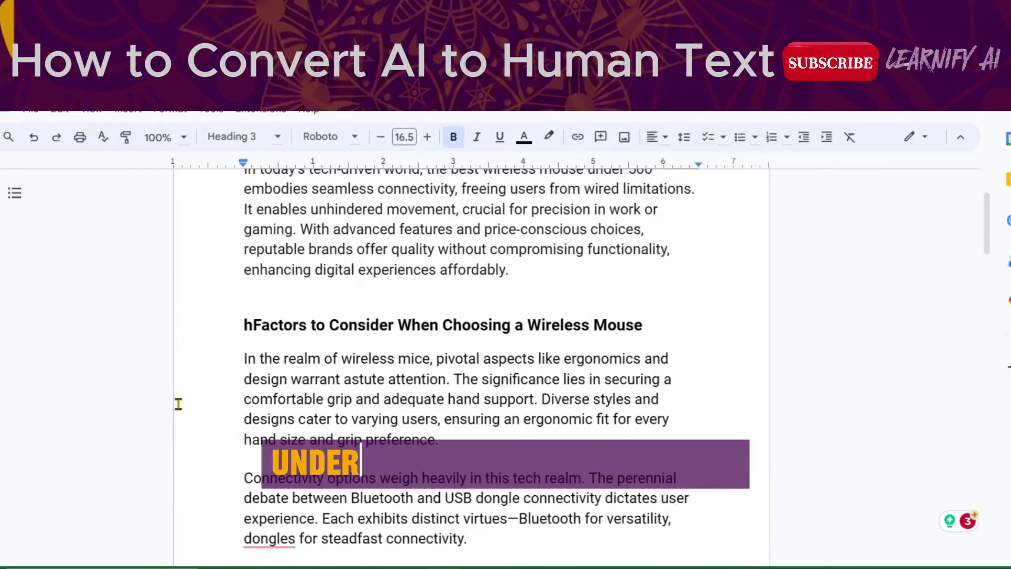
type("2")
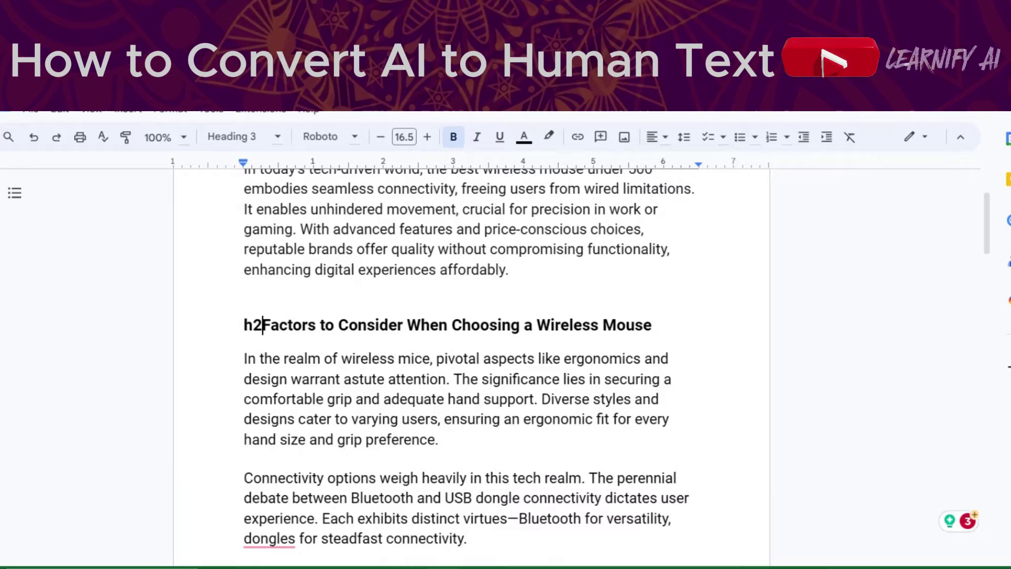
type("-")
scroll(364, 288, "up", 2)
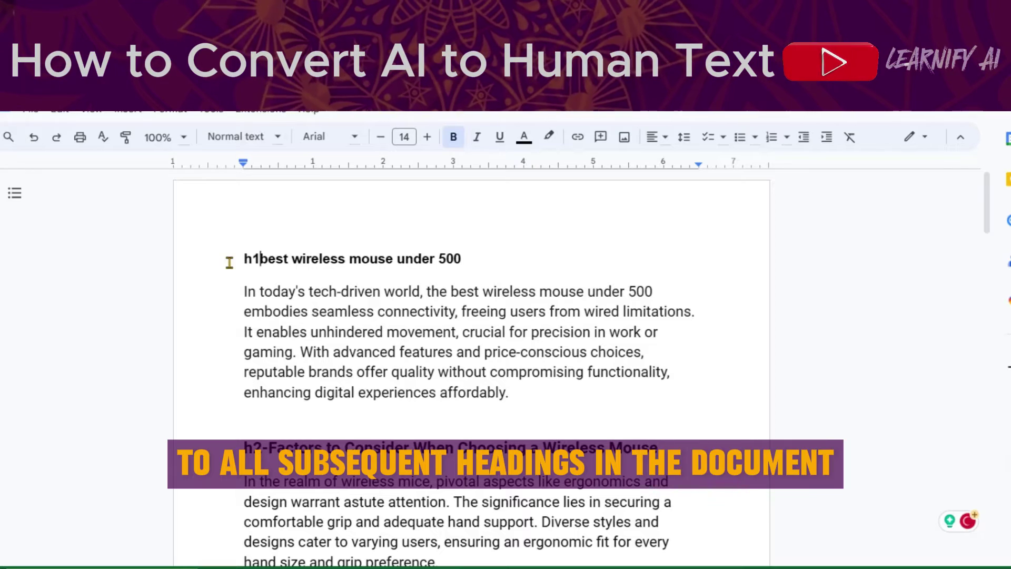
type("-")
scroll(325, 330, "down", 15)
Step: Copy the Top Features outline section from the document
left_click_drag(244, 251, 522, 395)
right_click(356, 354)
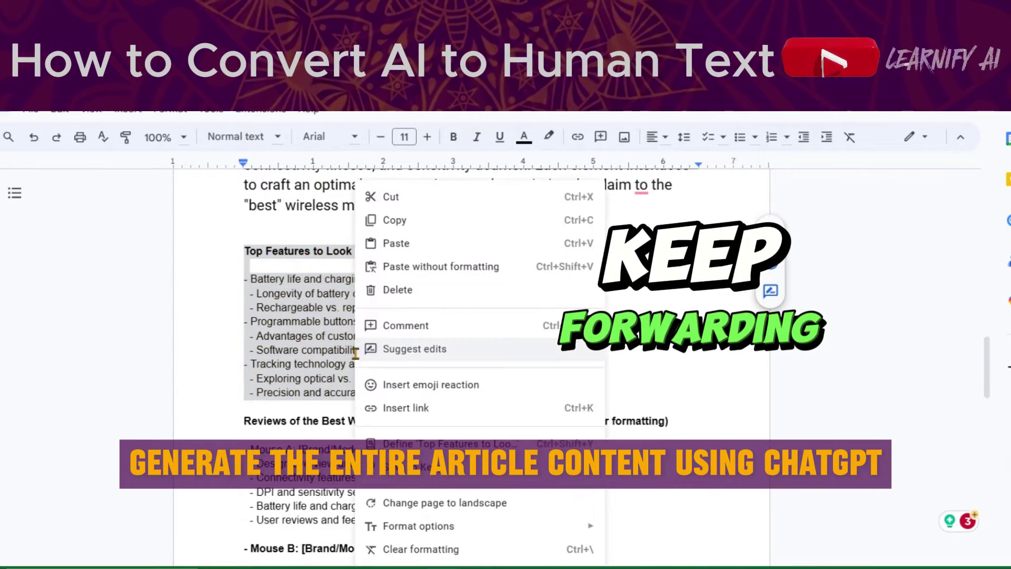
left_click(404, 216)
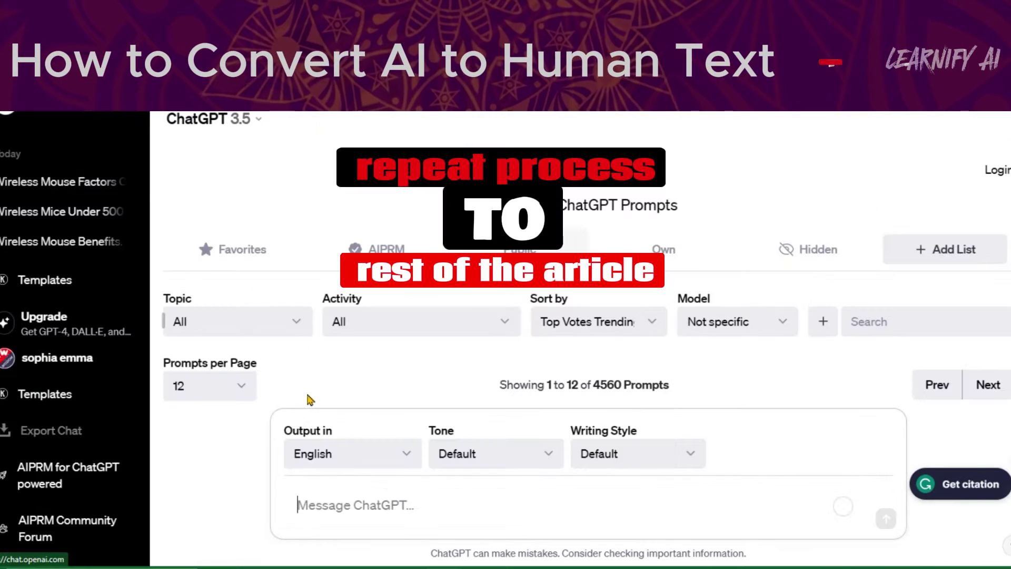
Step: Open the Keywords Everywhere prompt template prefilled for the next outline section
left_click(49, 409)
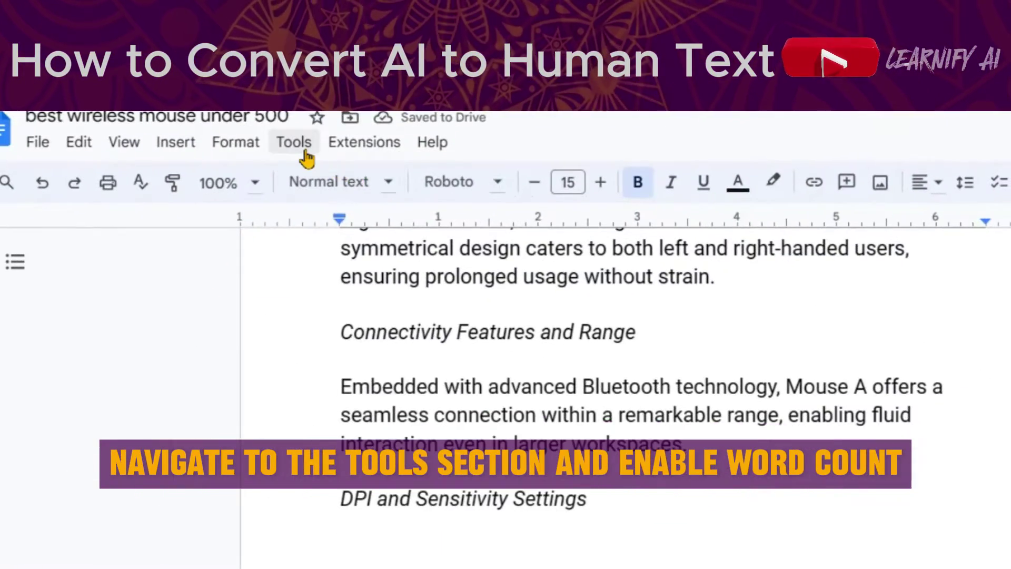
Step: Enable 'Display word count while typing' in Word count, showing 1092 words
left_click(323, 219)
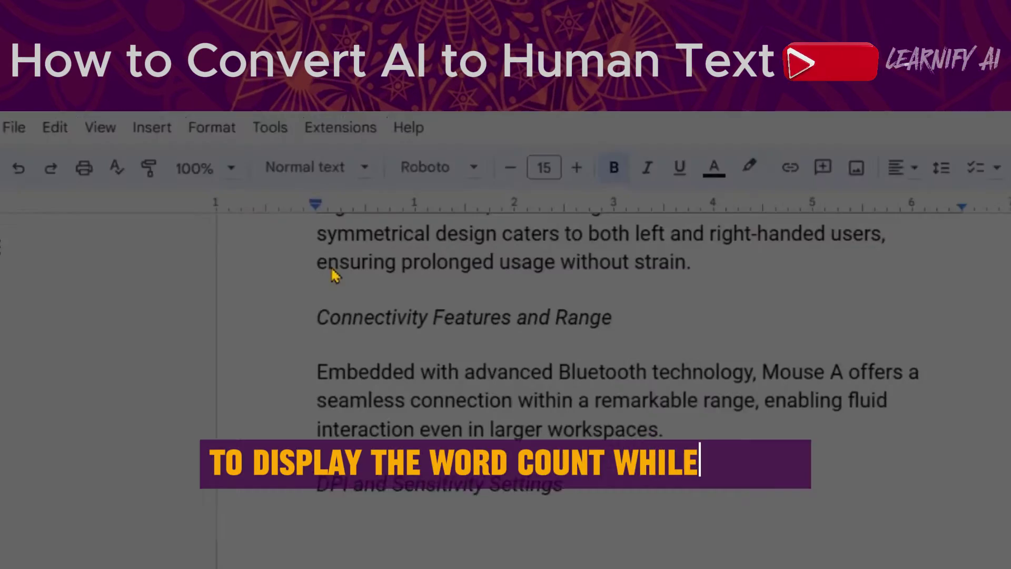
left_click(431, 425)
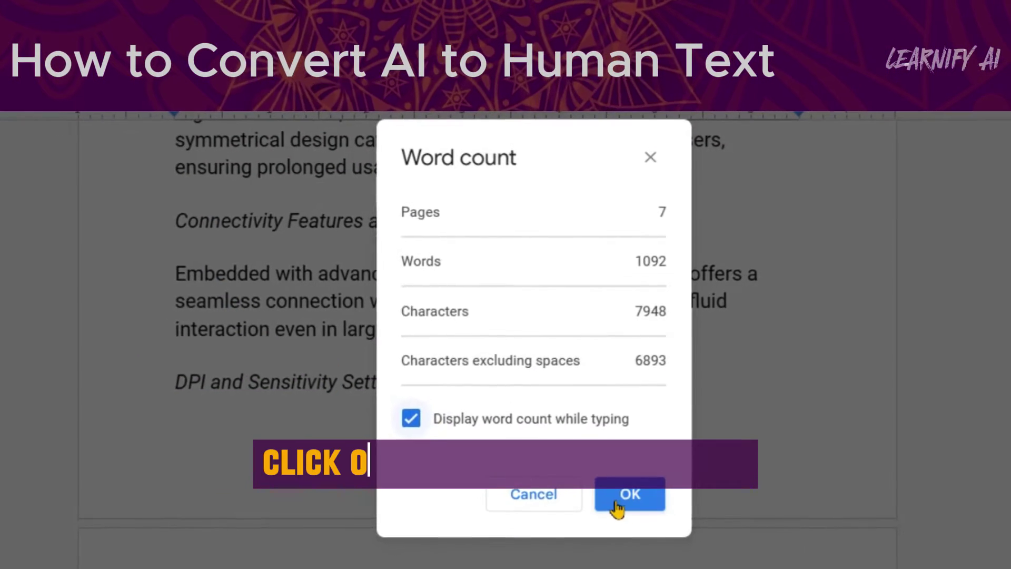
left_click(611, 501)
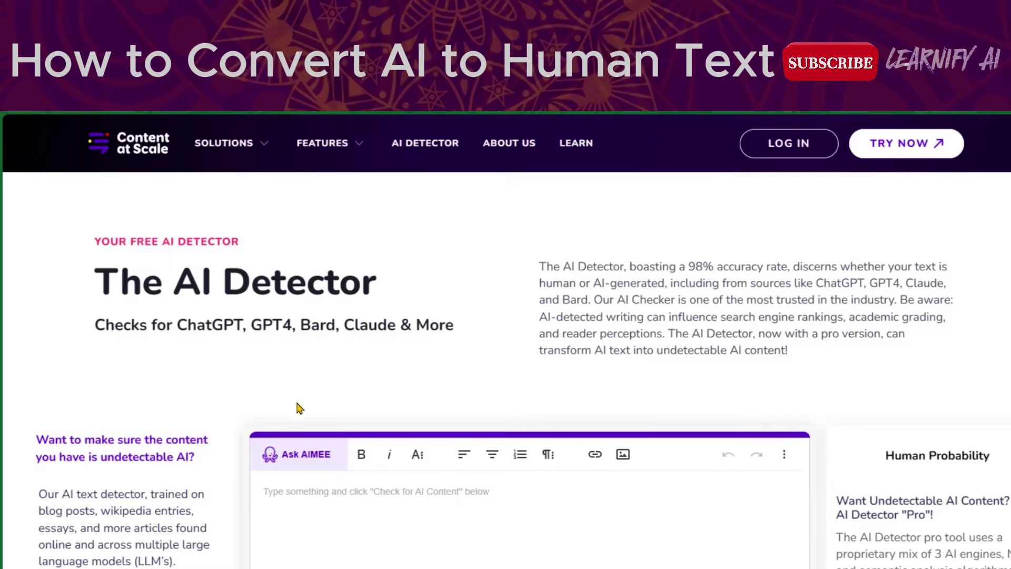
scroll(298, 408, "down", 3)
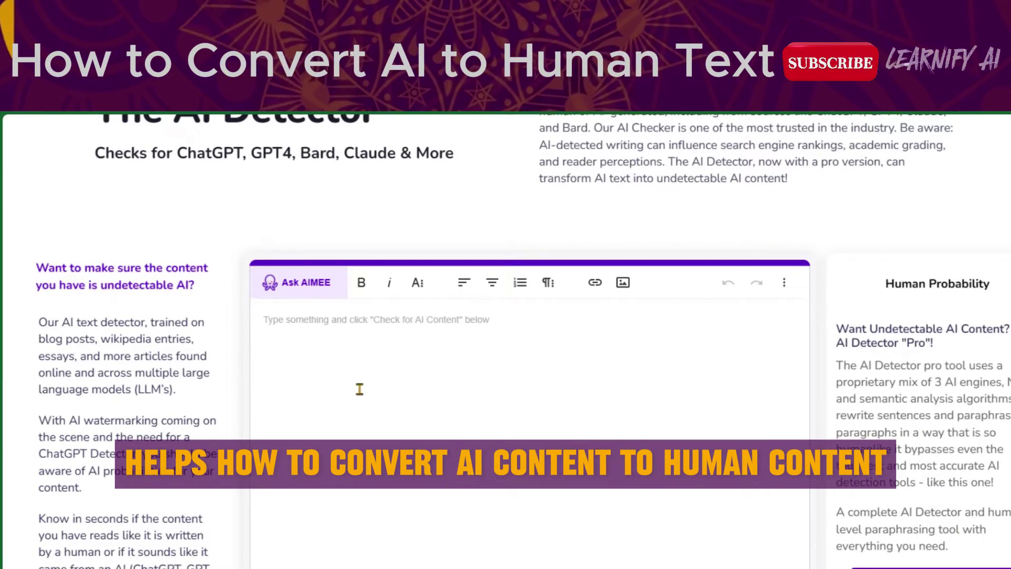
scroll(360, 389, "down", 3)
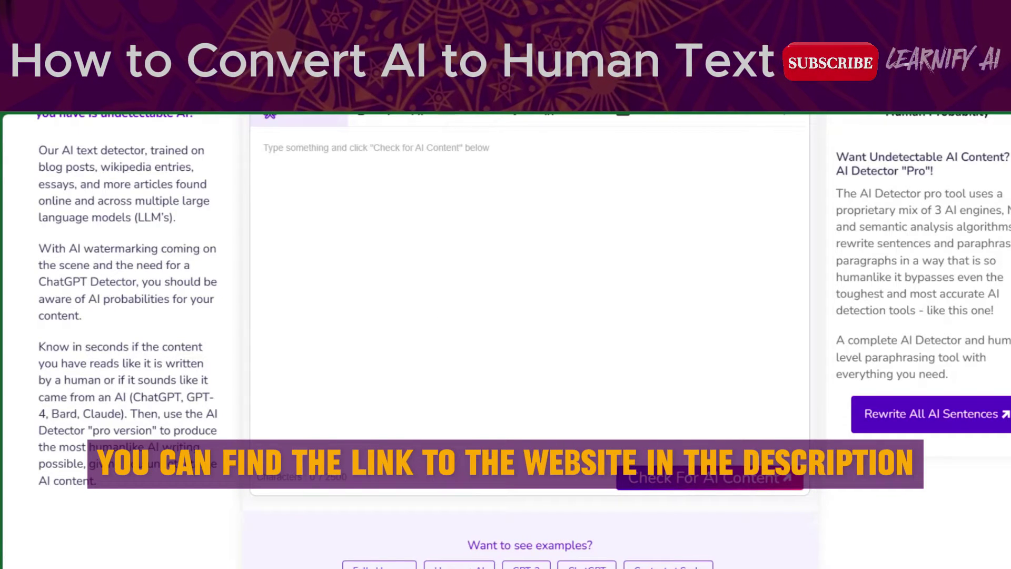
scroll(523, 341, "up", 1)
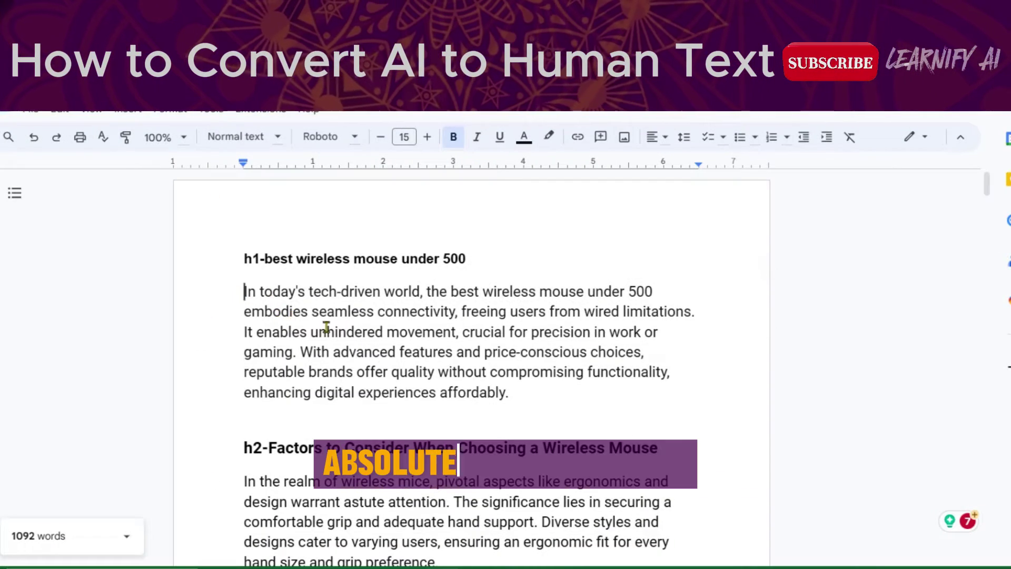
Step: Copy the 240 words from 'In today's…' through the end of the Factors section
left_click_drag(244, 291, 446, 558)
left_click_drag(504, 472, 597, 414)
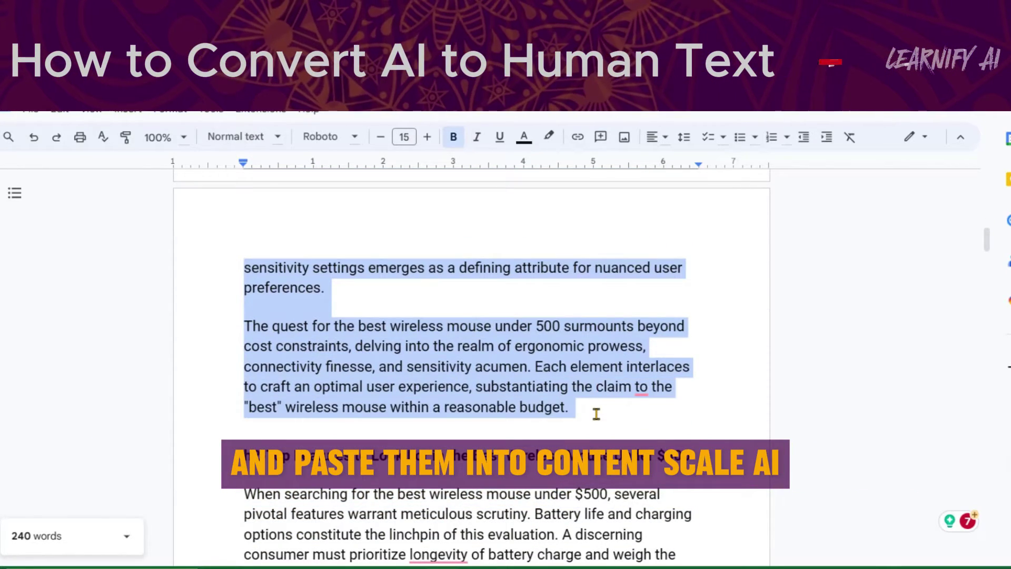
right_click(549, 362)
left_click(594, 221)
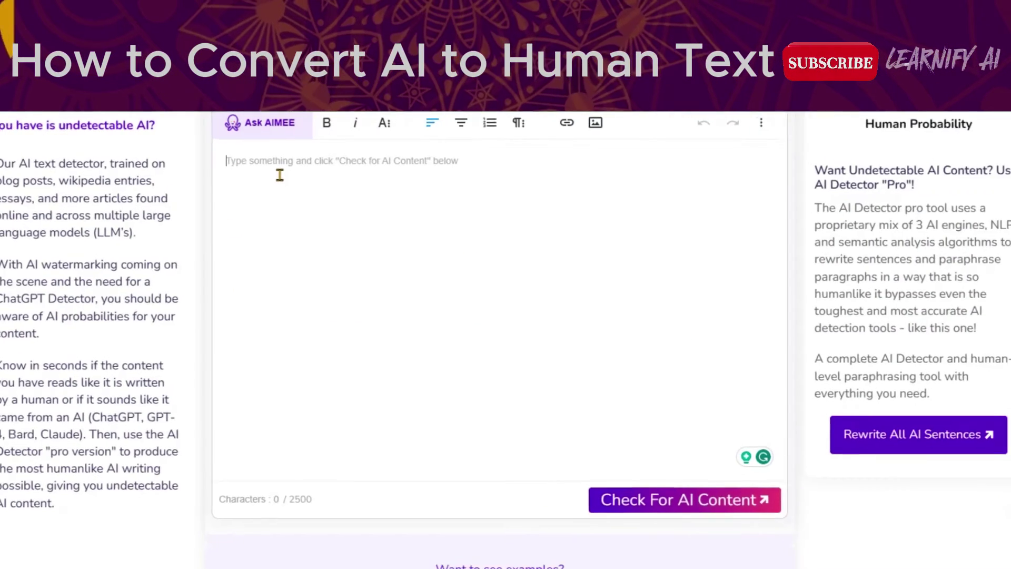
Step: Paste the 240-word excerpt into the detector and run Check For AI Content
right_click(283, 176)
left_click(324, 325)
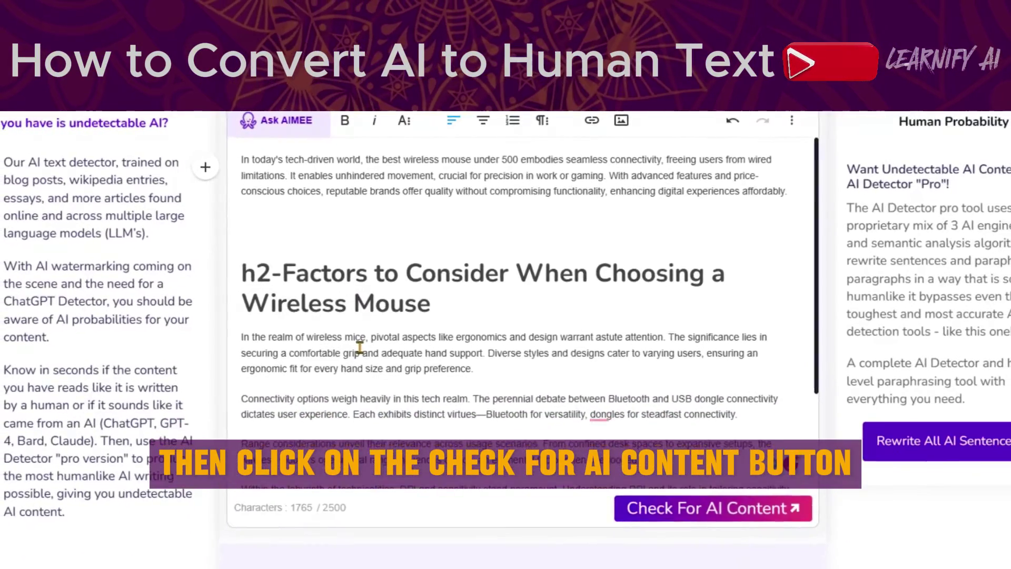
scroll(358, 353, "down", 3)
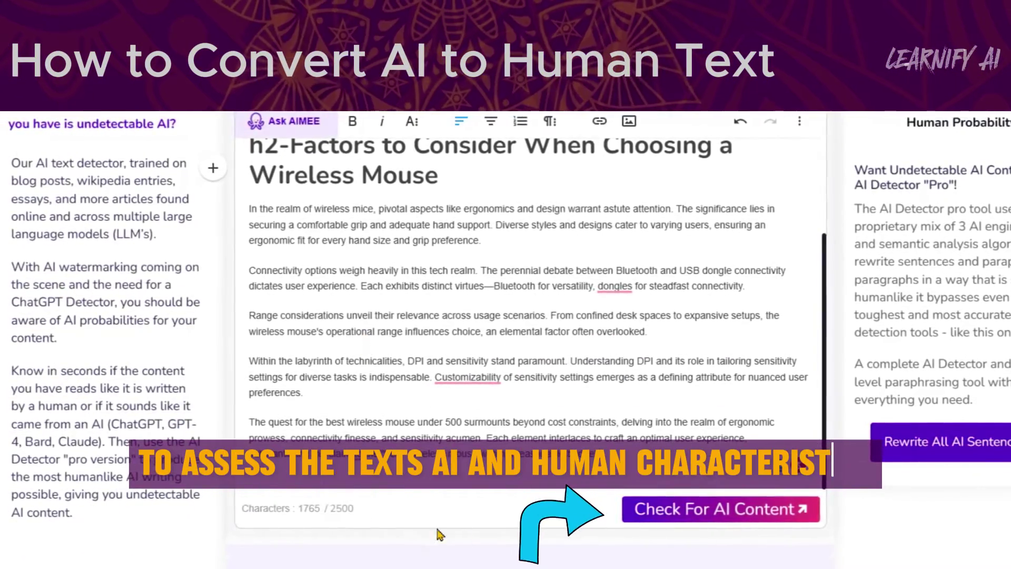
left_click(672, 519)
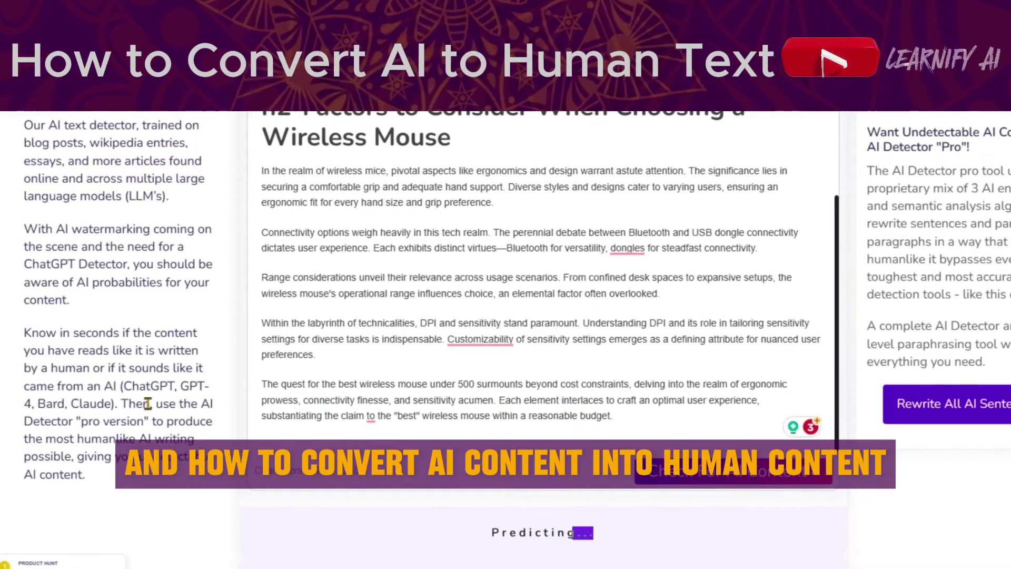
Step: Review the 'Reads like AI!' verdict and select all the detector text for copying
scroll(352, 409, "up", 2)
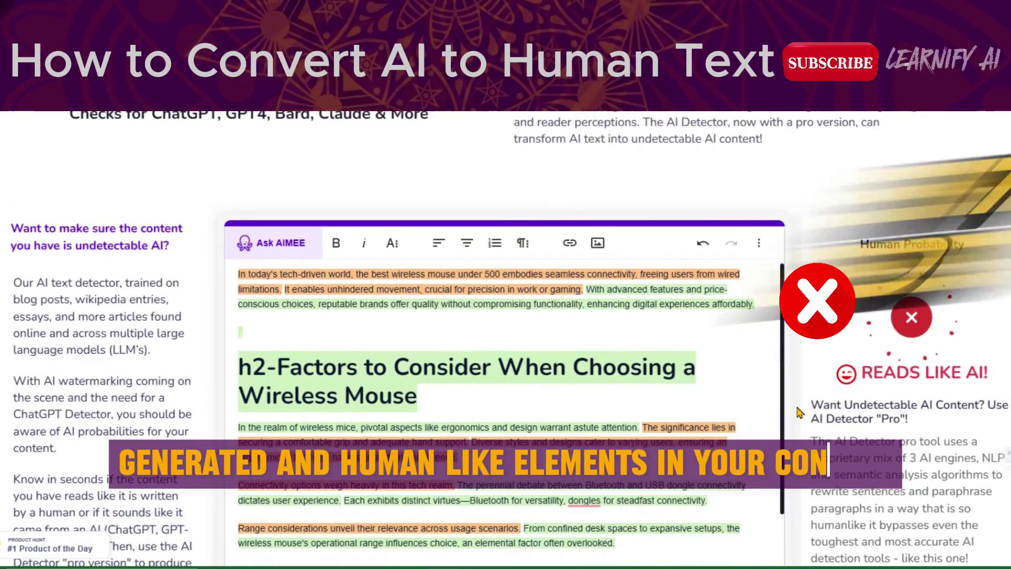
scroll(800, 413, "down", 3)
scroll(800, 413, "down", 6)
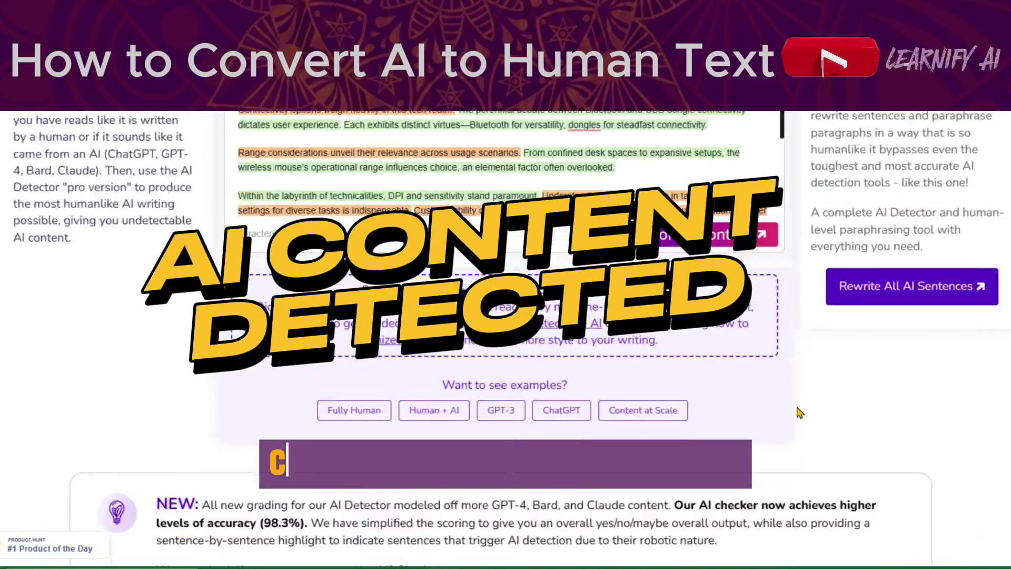
scroll(800, 414, "up", 3)
scroll(800, 414, "up", 3)
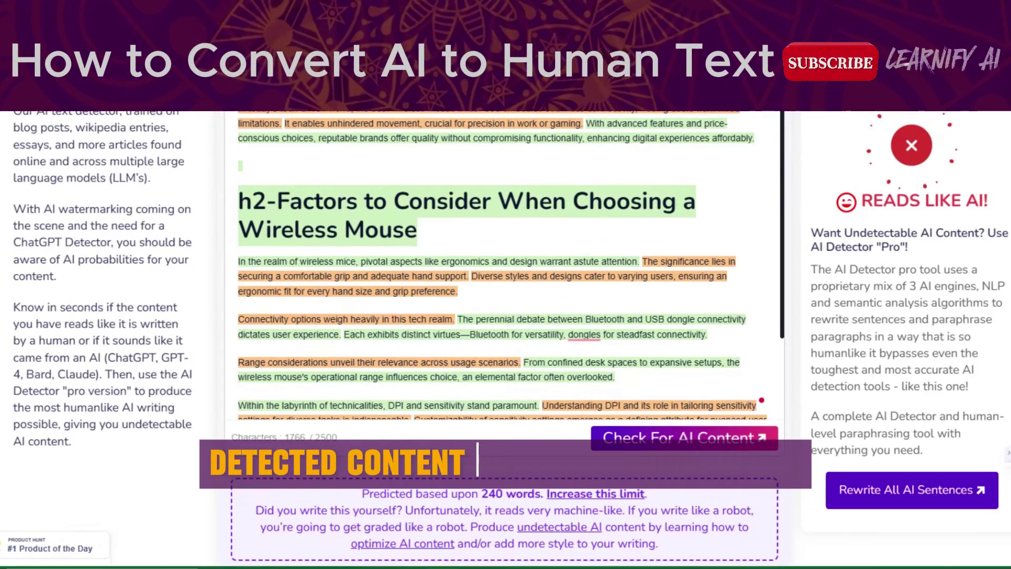
scroll(254, 281, "up", 3)
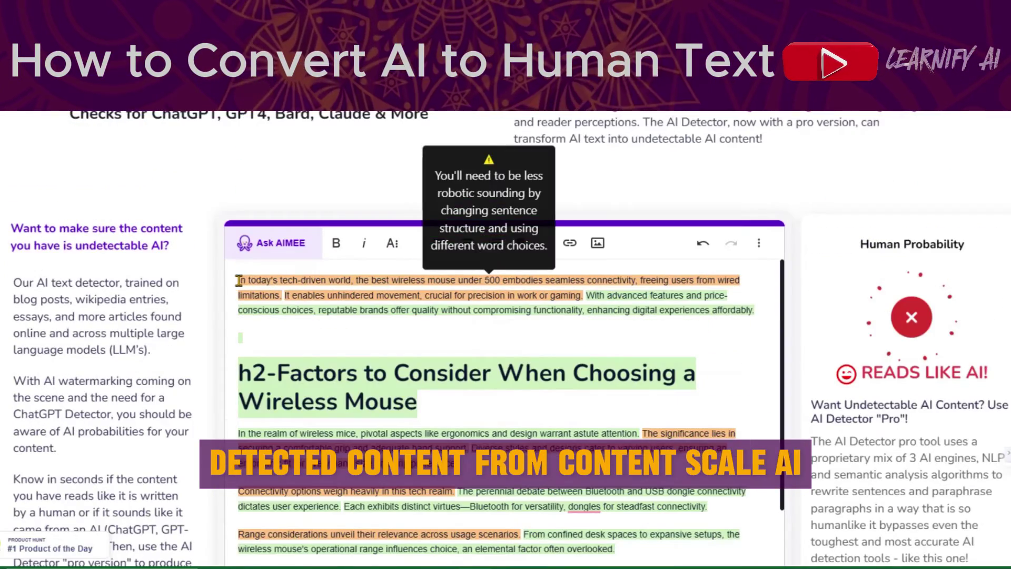
key("ctrl+a")
scroll(501, 316, "down", 5)
right_click(563, 230)
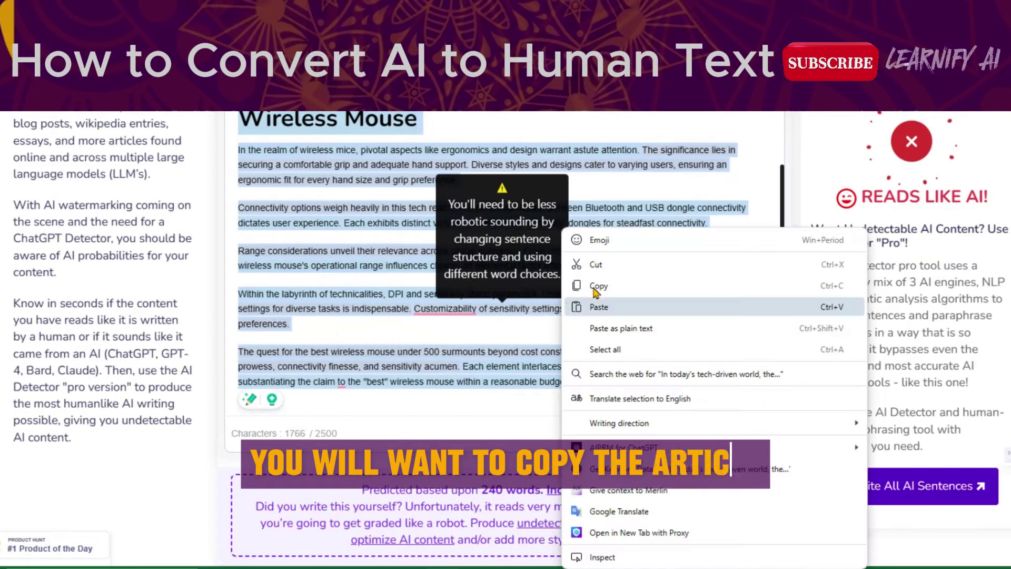
Step: Copy the checked excerpt and paste it into AI Text Converter's input box
left_click(600, 285)
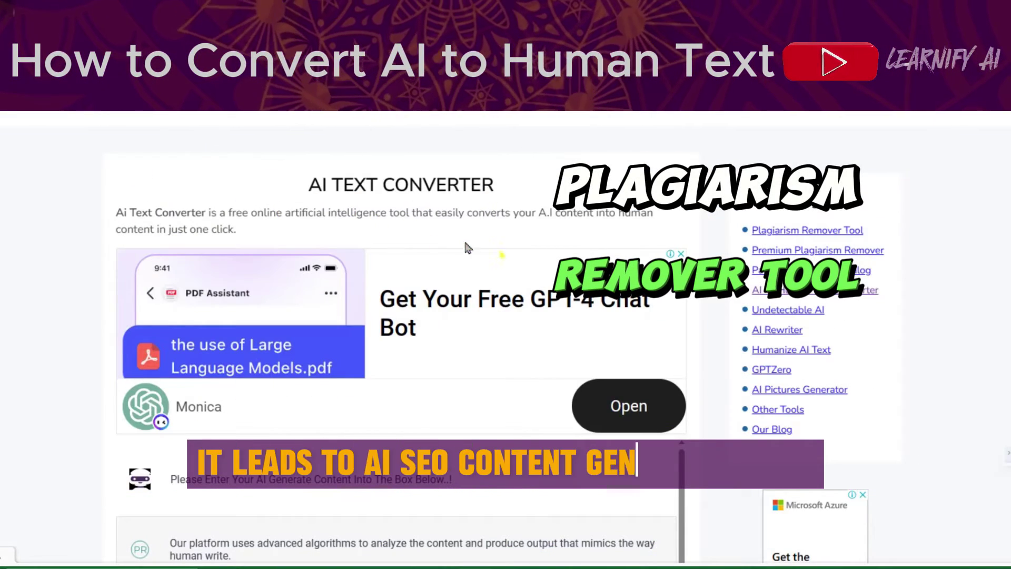
scroll(503, 254, "down", 6)
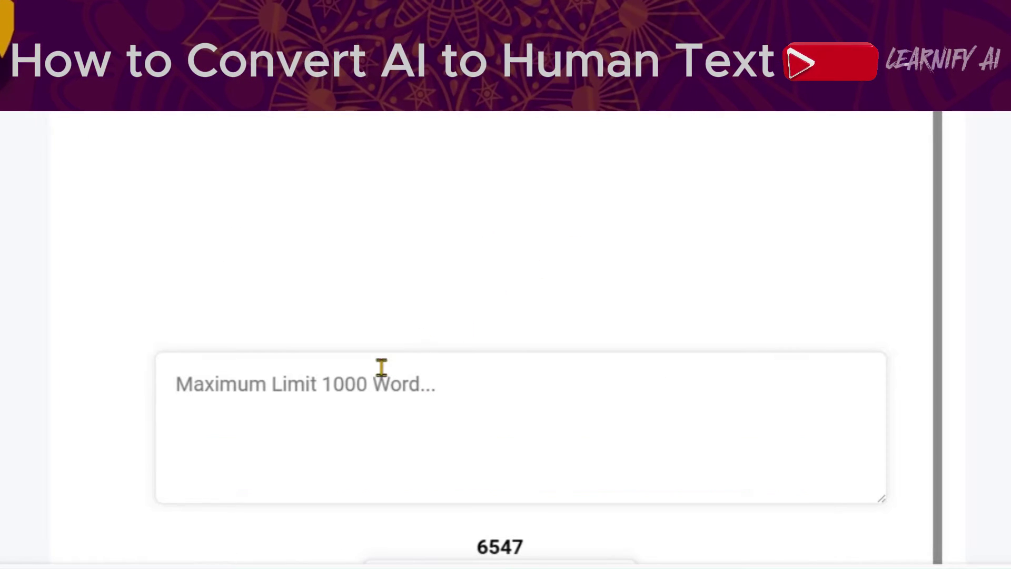
left_click(375, 383)
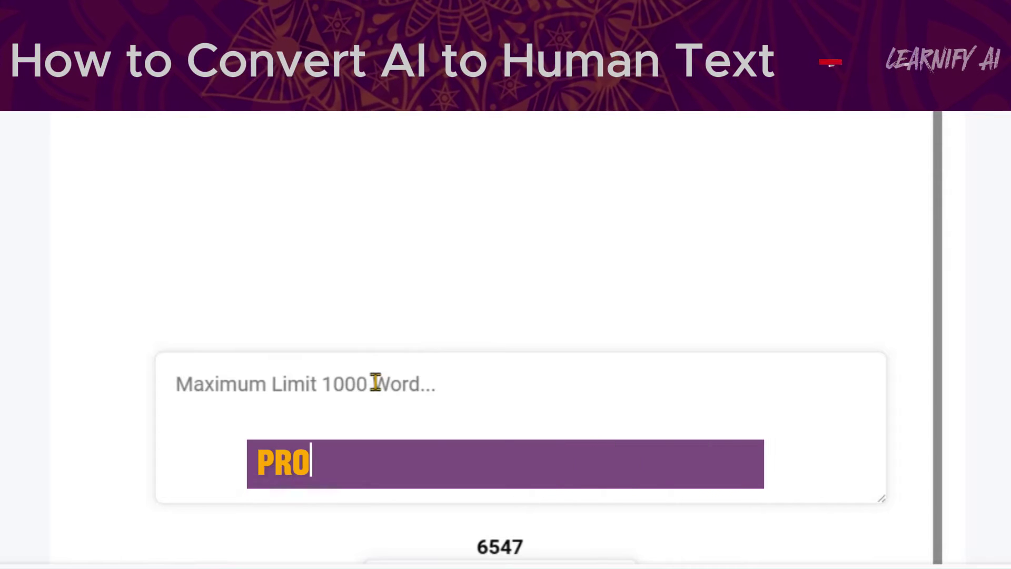
key("ctrl+v")
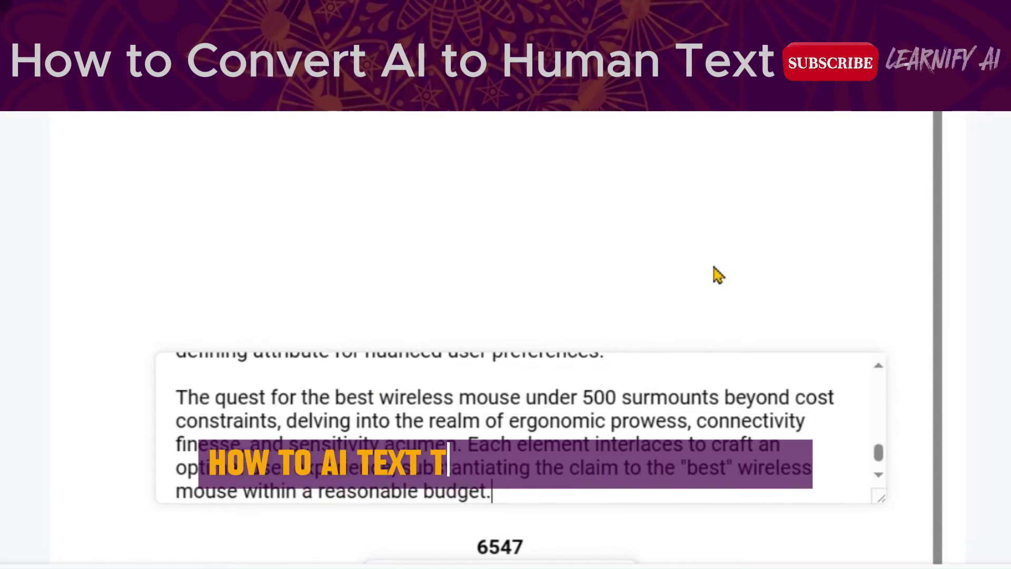
Step: Enter the displayed verification number and start converting the text to human-style writing
scroll(719, 275, "down", 5)
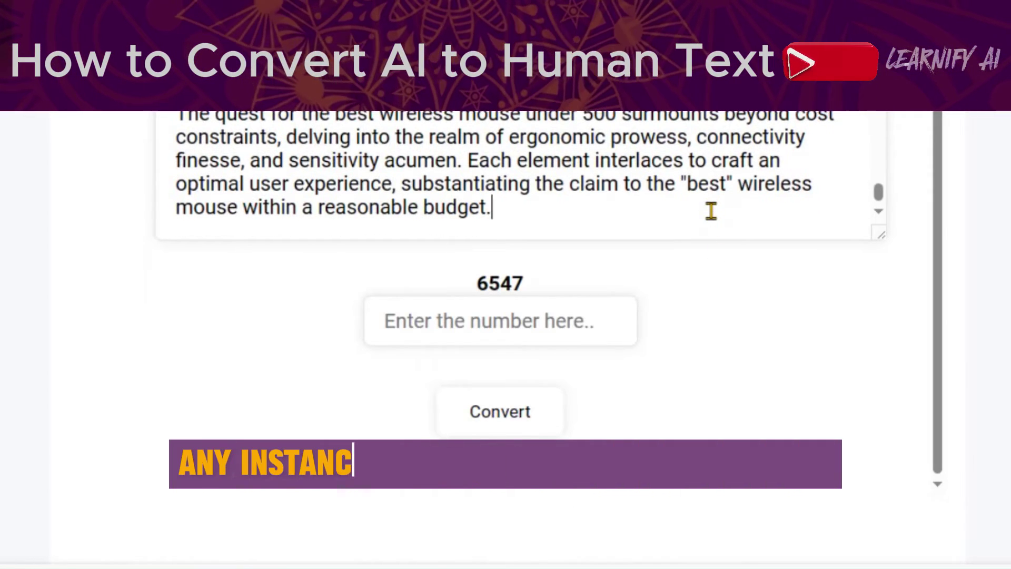
scroll(711, 211, "up", 3)
scroll(711, 211, "up", 10)
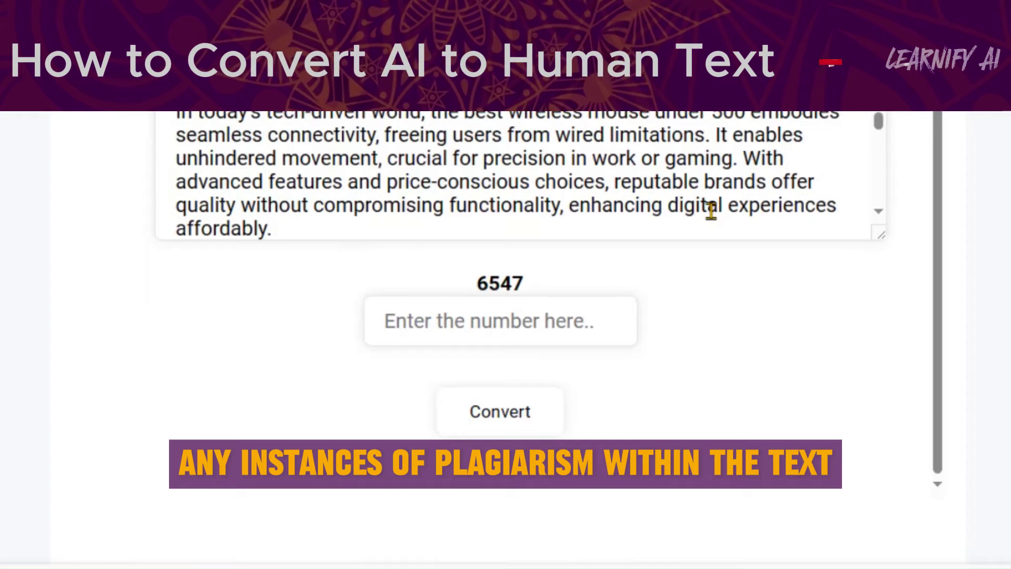
scroll(710, 212, "down", 10)
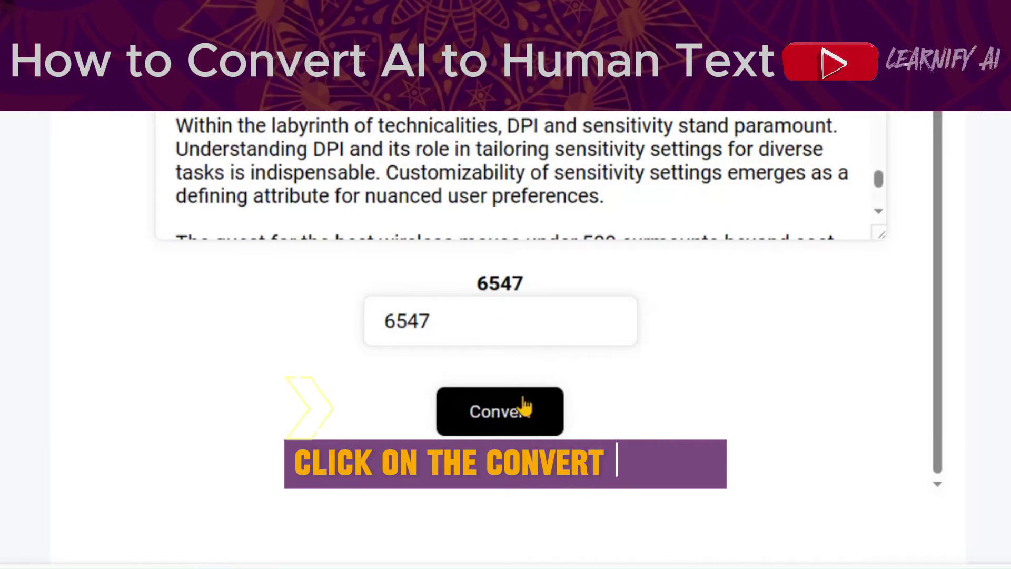
left_click(524, 408)
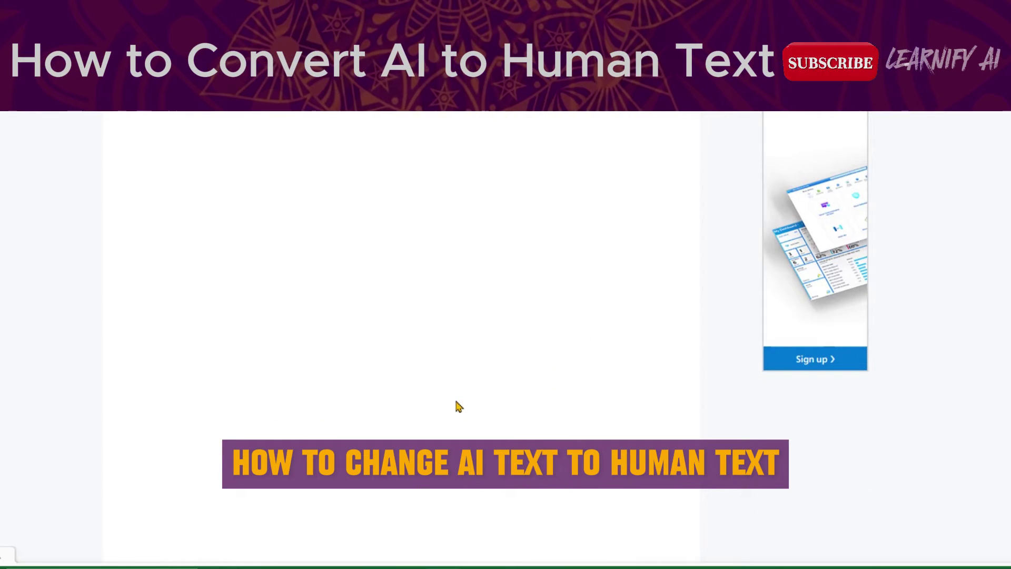
Step: Select the humanized article text in the converter's output box
scroll(456, 403, "up", 3)
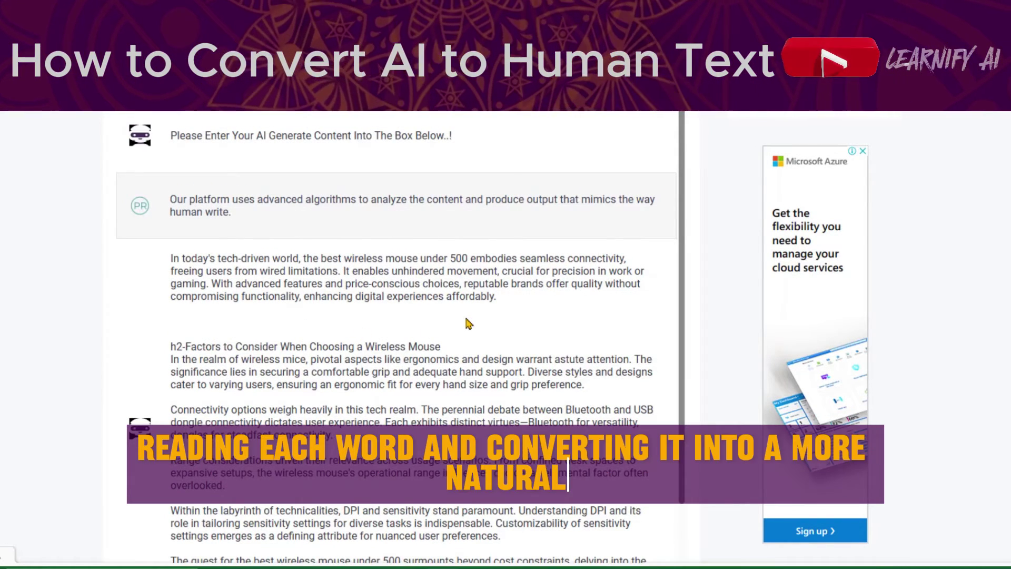
scroll(466, 319, "down", 3)
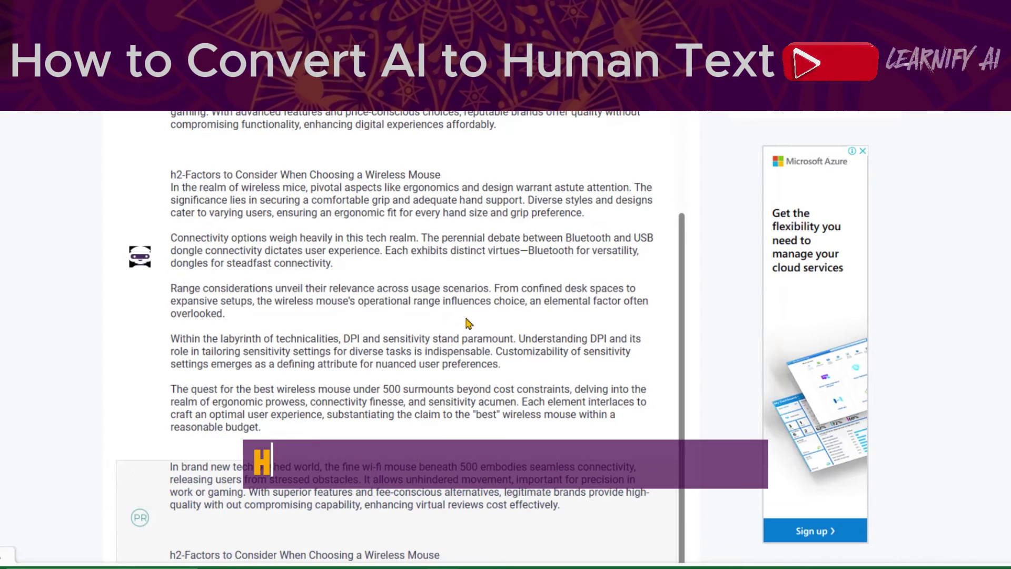
scroll(465, 319, "down", 3)
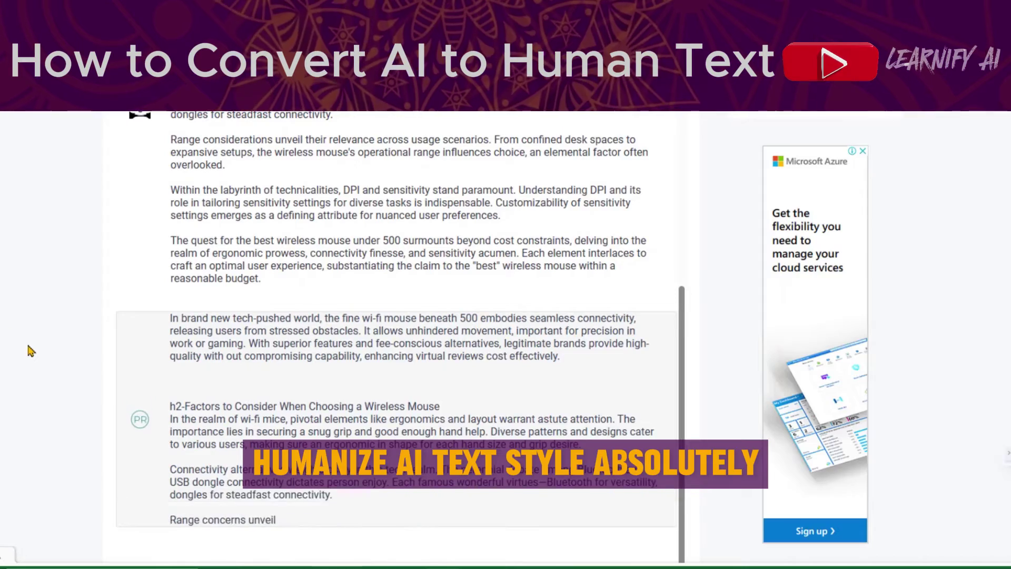
scroll(30, 350, "down", 3)
scroll(29, 350, "down", 3)
scroll(29, 350, "up", 10)
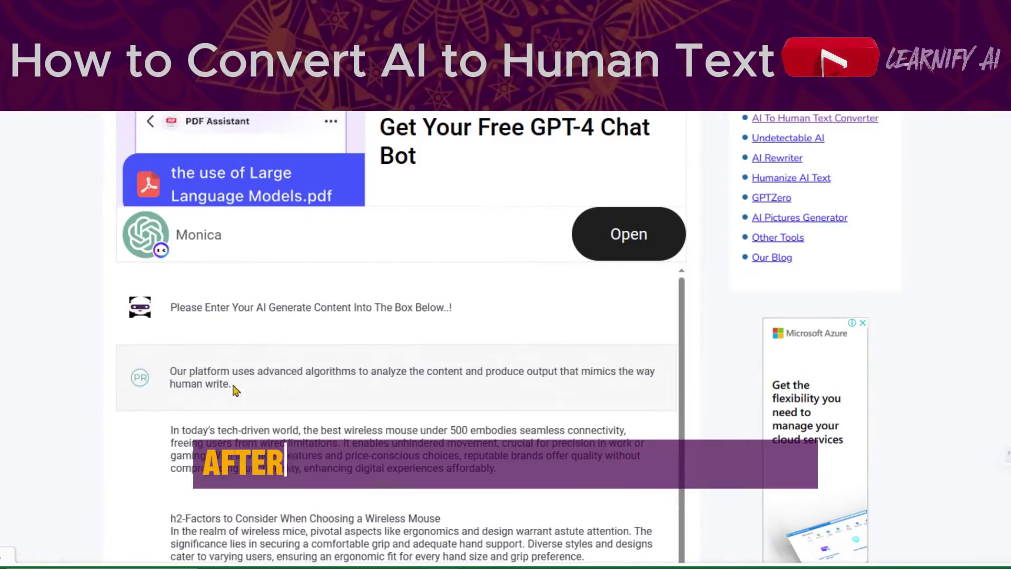
left_click_drag(170, 427, 492, 426)
Step: Copy the rewrite into the detector and run the AI check, which returns 'Hard to tell!'
right_click(492, 427)
left_click(505, 50)
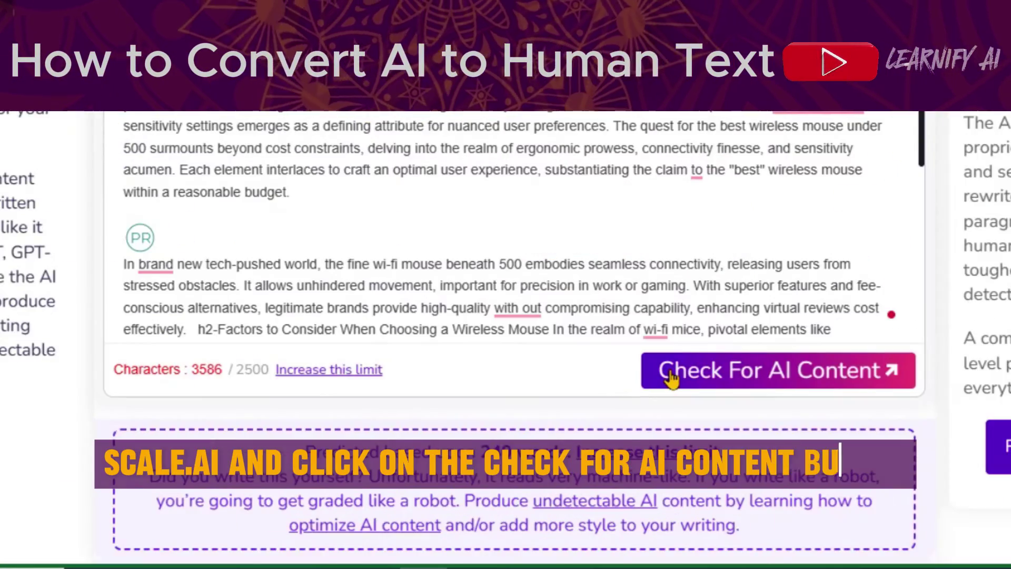
left_click(672, 377)
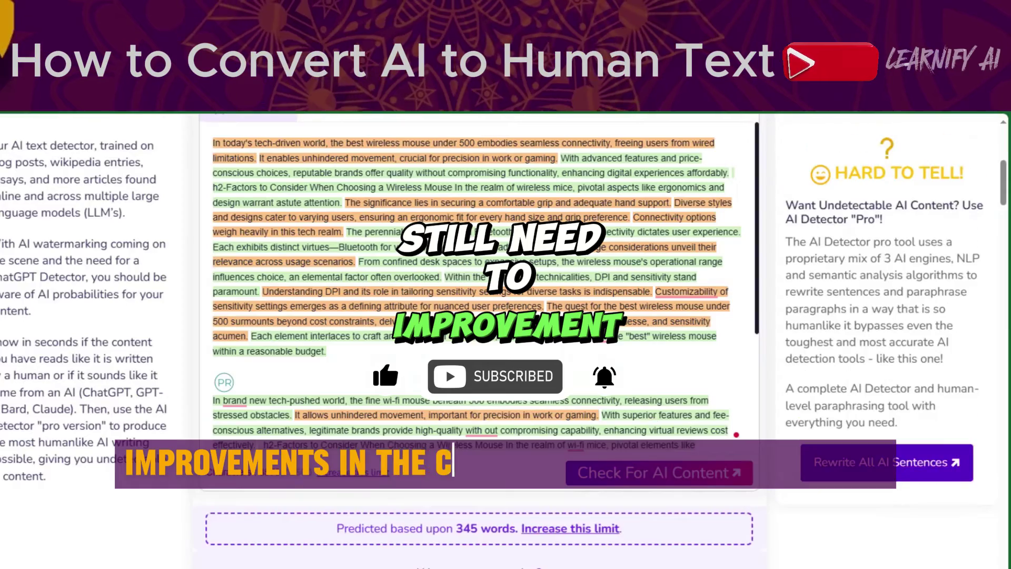
scroll(863, 564, "up", 3)
scroll(866, 526, "down", 3)
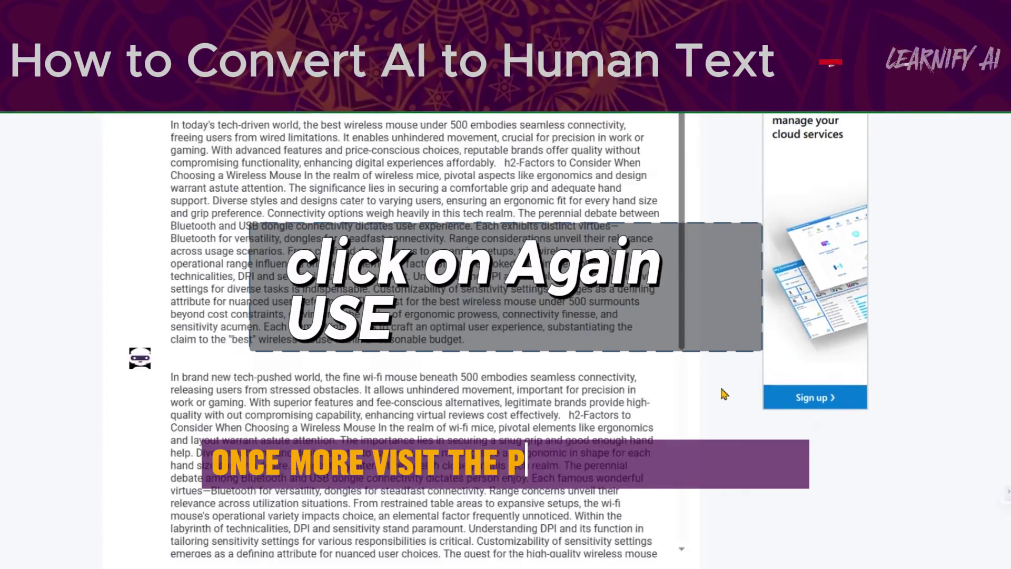
Step: Copy the second humanized rewrite of the mouse article from AI Text Converter
scroll(685, 393, "up", 1)
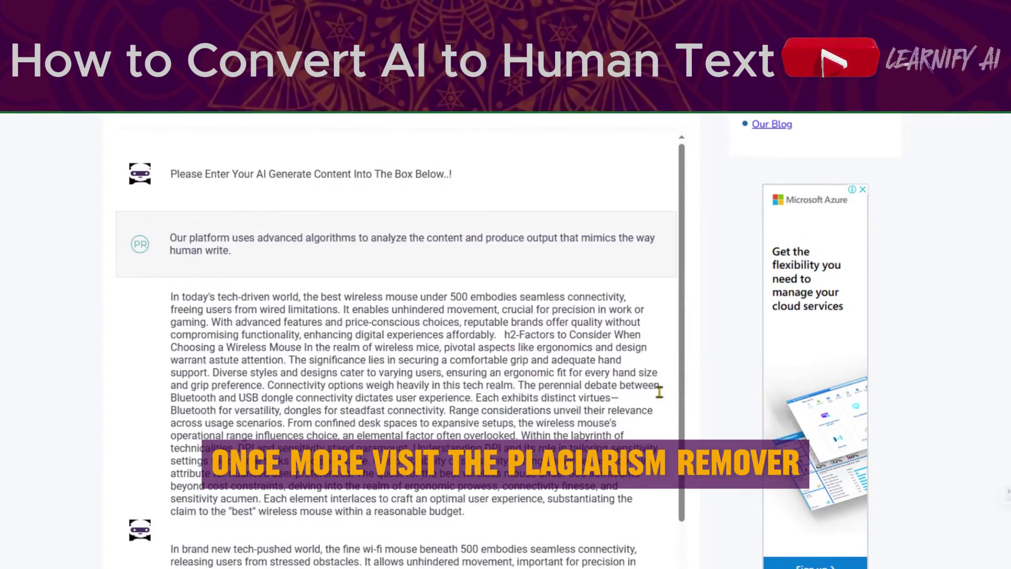
scroll(659, 393, "down", 6)
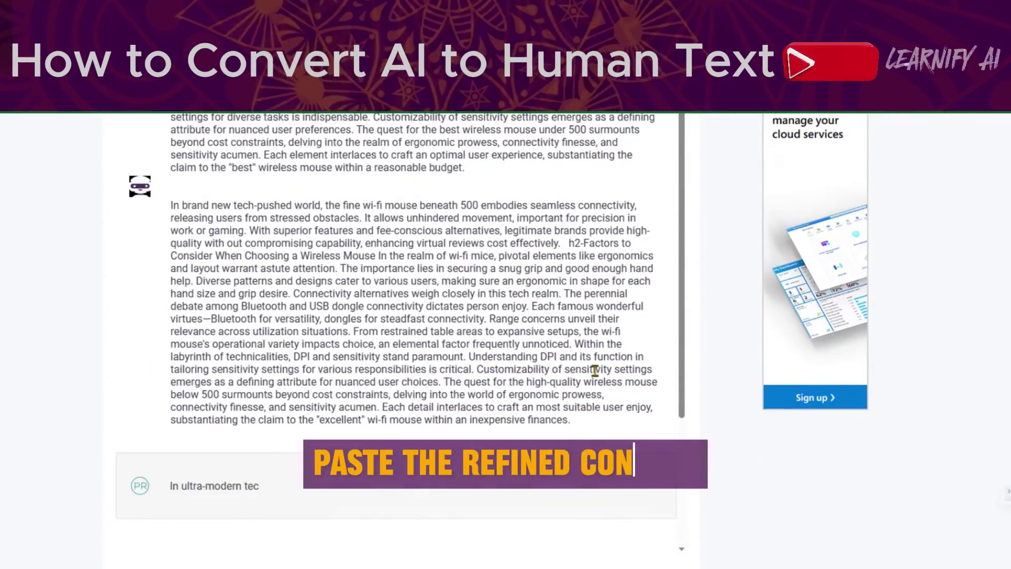
scroll(595, 371, "down", 3)
scroll(596, 371, "down", 1)
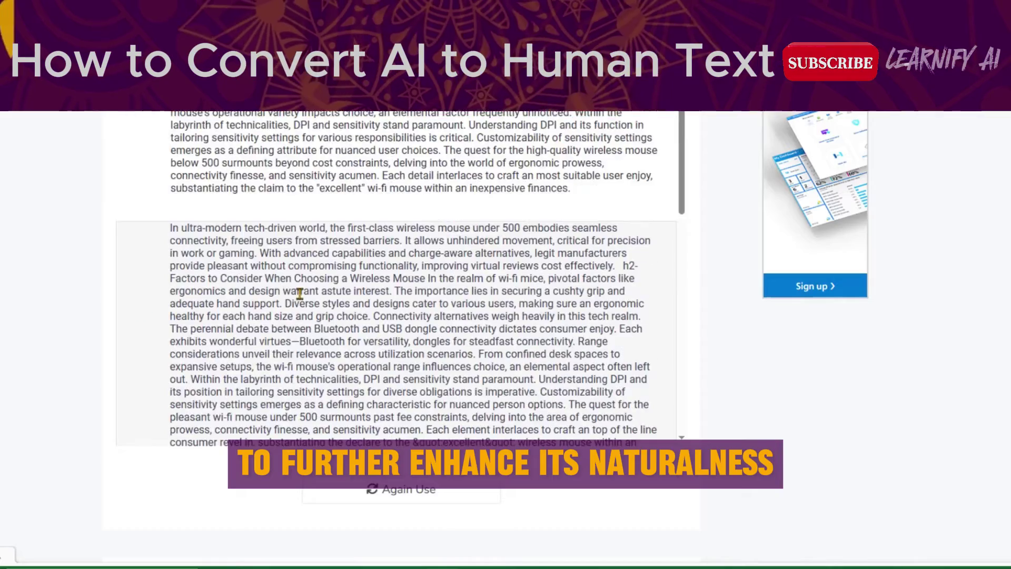
left_click_drag(169, 150, 279, 377)
scroll(278, 376, "up", 1)
right_click(362, 301)
left_click(398, 312)
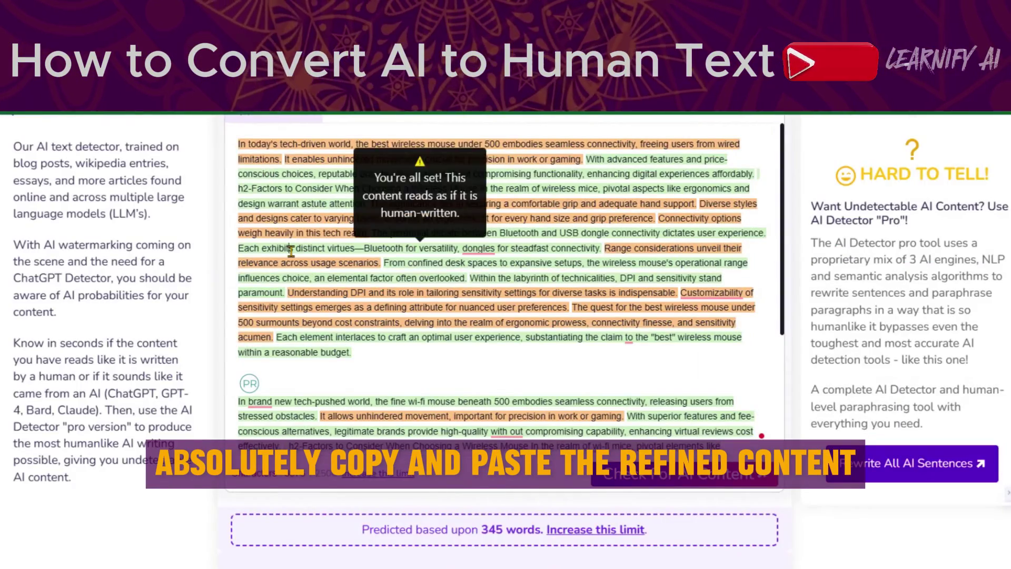
Step: Paste the second rewrite over the detector text, get 'Passes as human!' (250 words), and select it
mouse_move(340, 293)
key("ctrl+a")
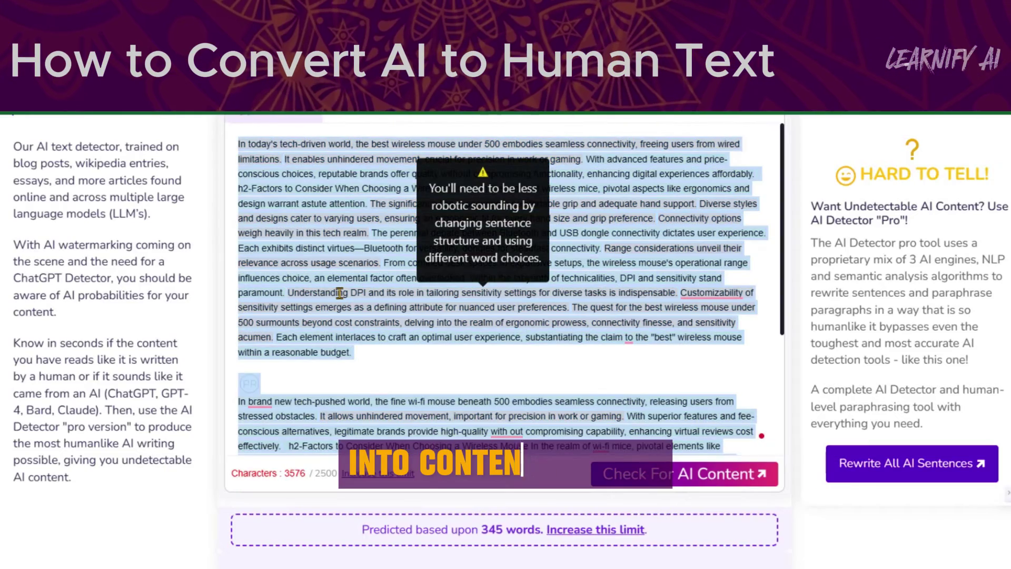
key("ctrl+v")
scroll(580, 369, "down", 1)
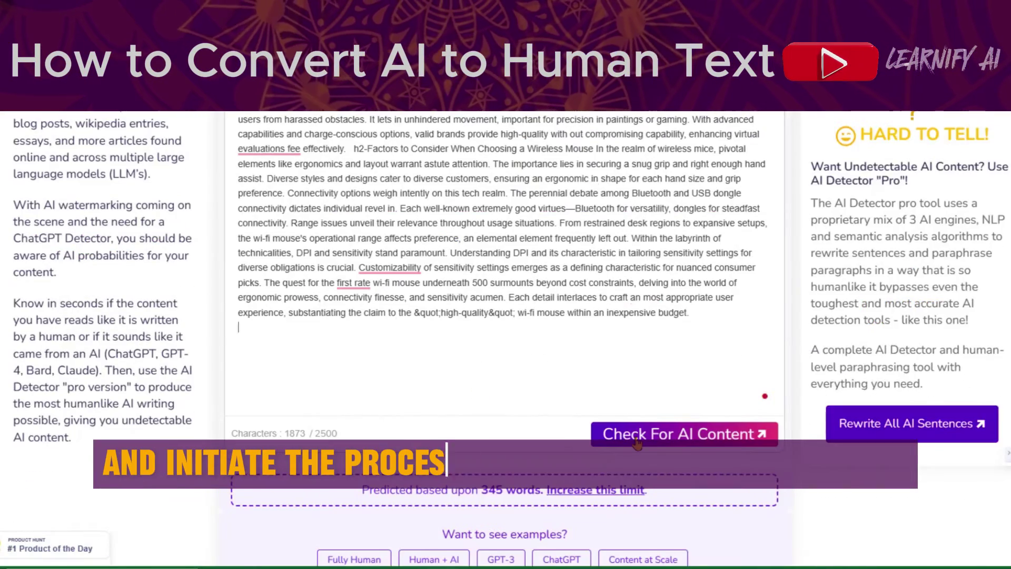
left_click(638, 442)
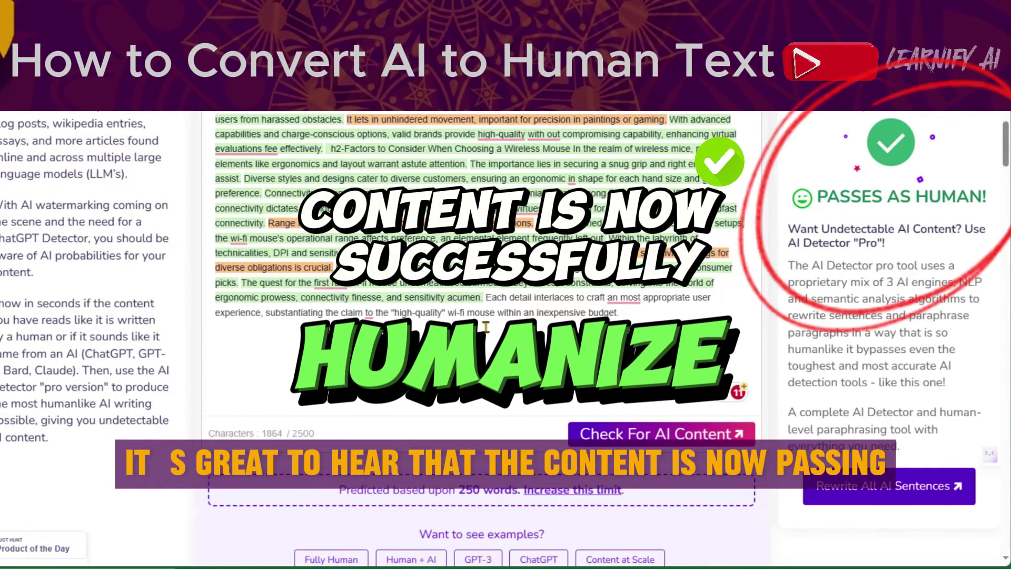
key("ctrl+a")
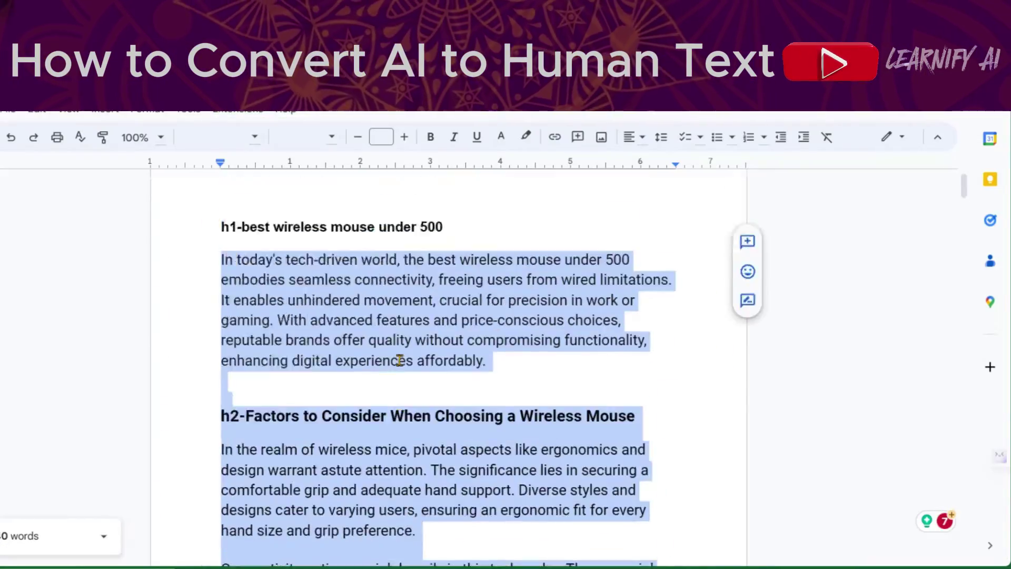
Step: Paste the humanized text over the opening section and make h2-Factors a separate bold line
scroll(399, 361, "down", 3)
key("ctrl+v")
left_click(594, 258)
key("Return")
key("Return")
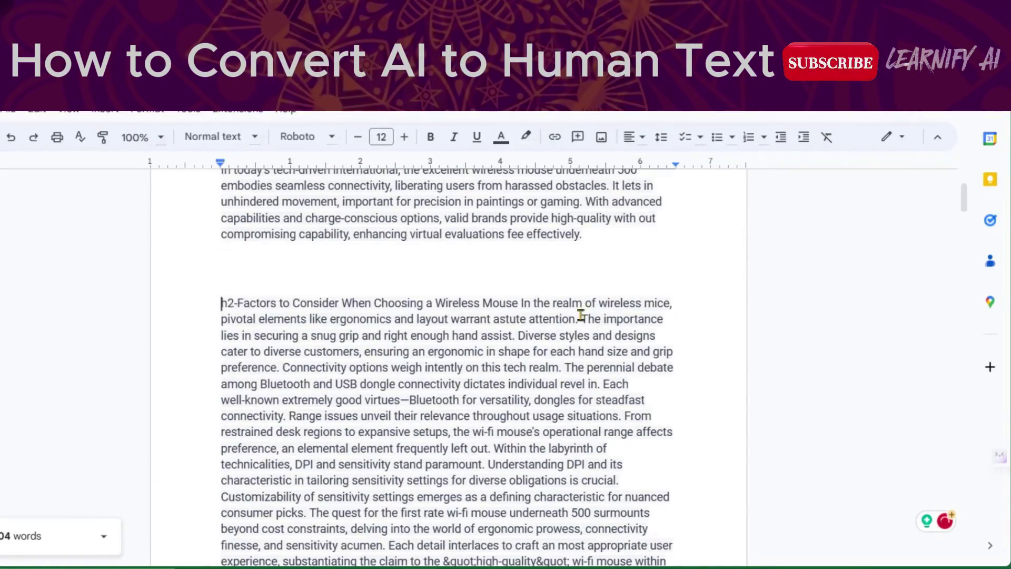
left_click(430, 138)
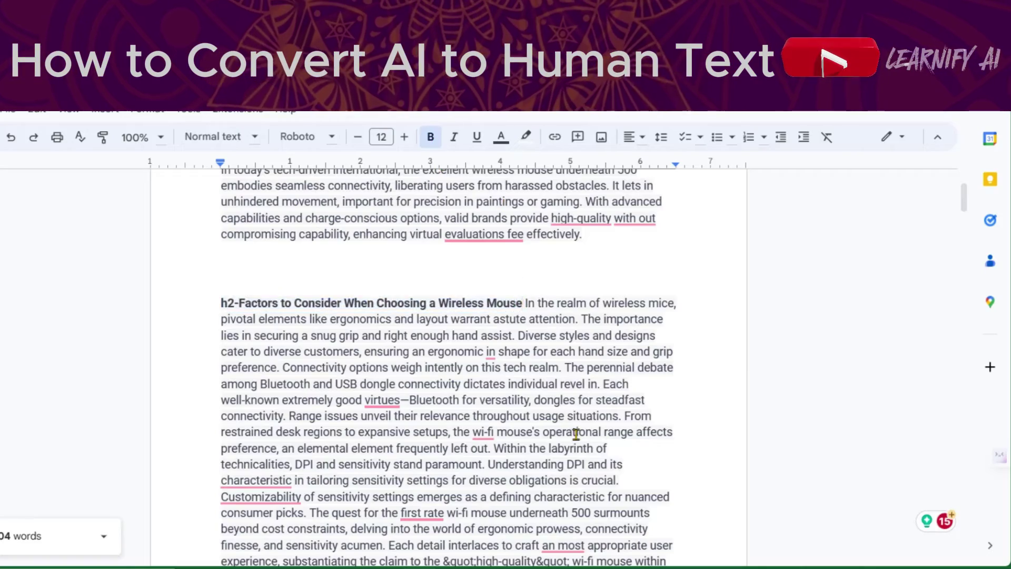
Step: Copy the h2-Top Features section and its paragraphs
scroll(299, 411, "down", 10)
left_click_drag(195, 280, 529, 464)
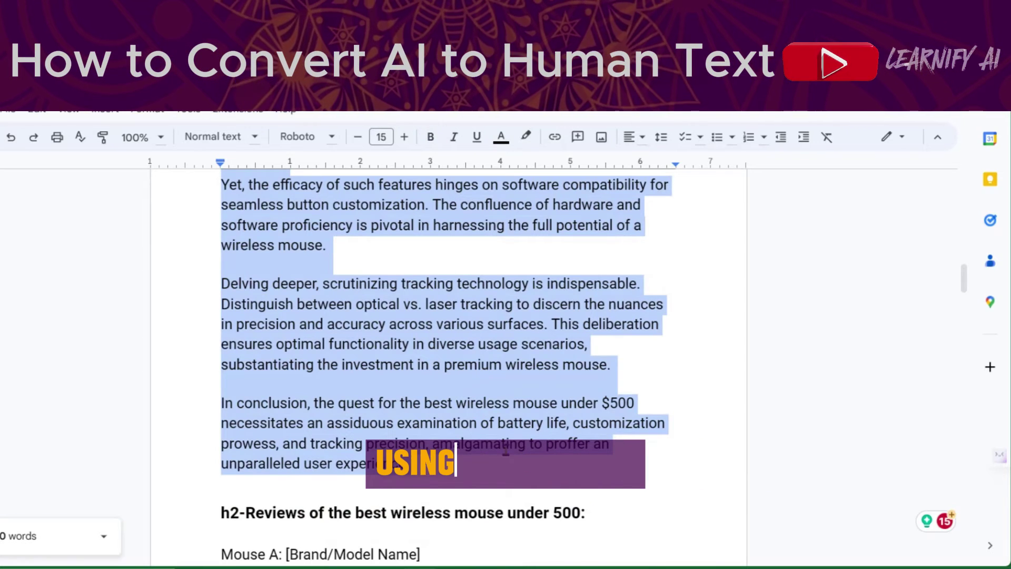
right_click(444, 416)
left_click(482, 225)
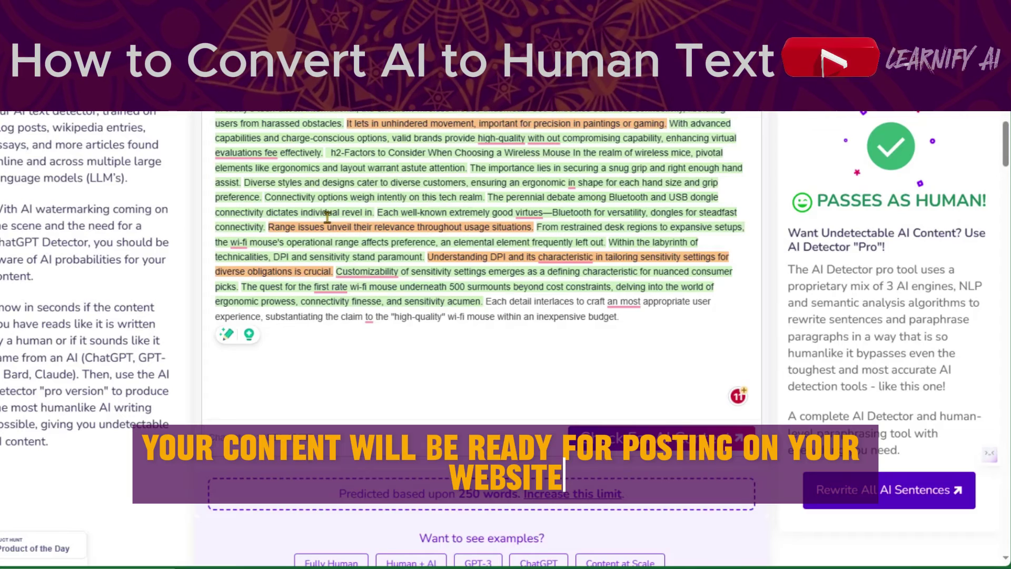
Step: Replace the detector text with the Top Features section, which reads as AI (1395 characters)
key("ctrl+a")
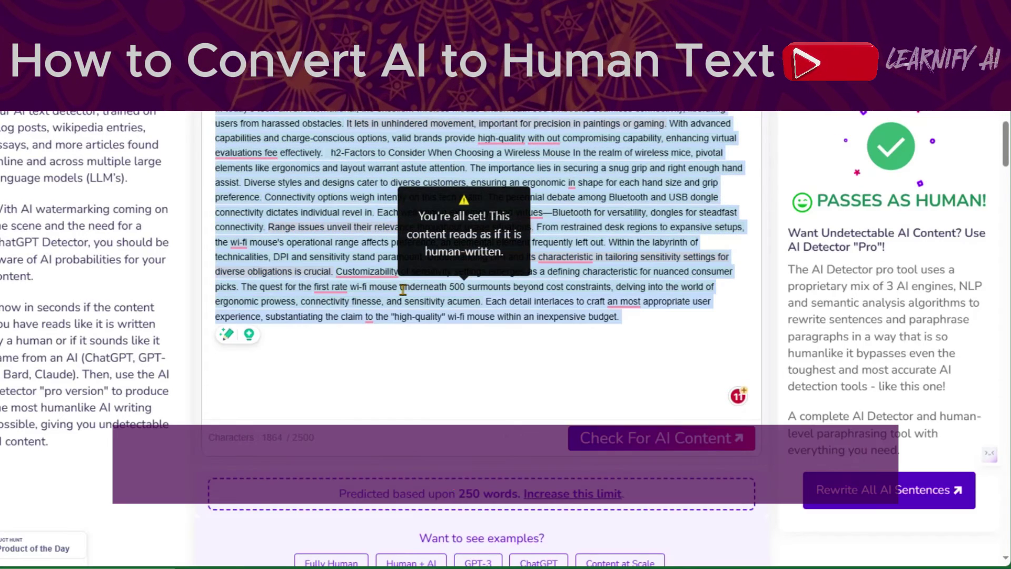
key("ctrl+v")
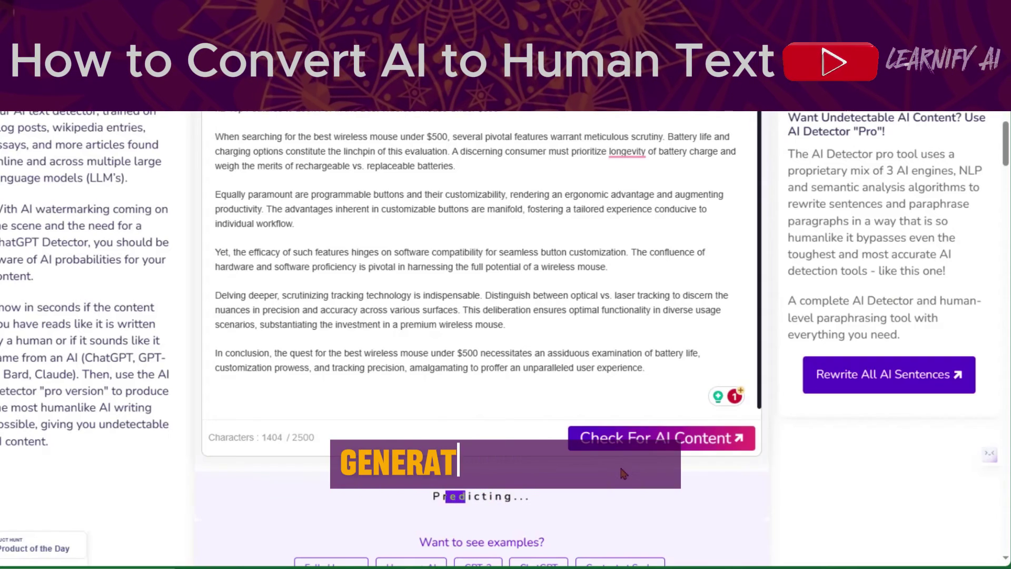
left_click_drag(1006, 147, 1006, 142)
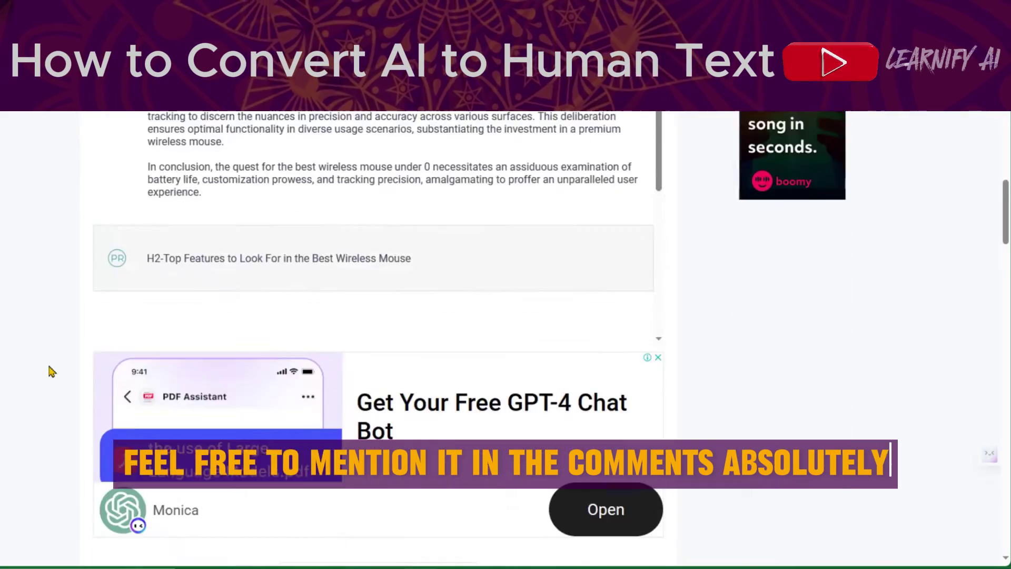
Step: Dismiss the chat-bot advertisement and select text in the AI Text Converter output
left_click(657, 354)
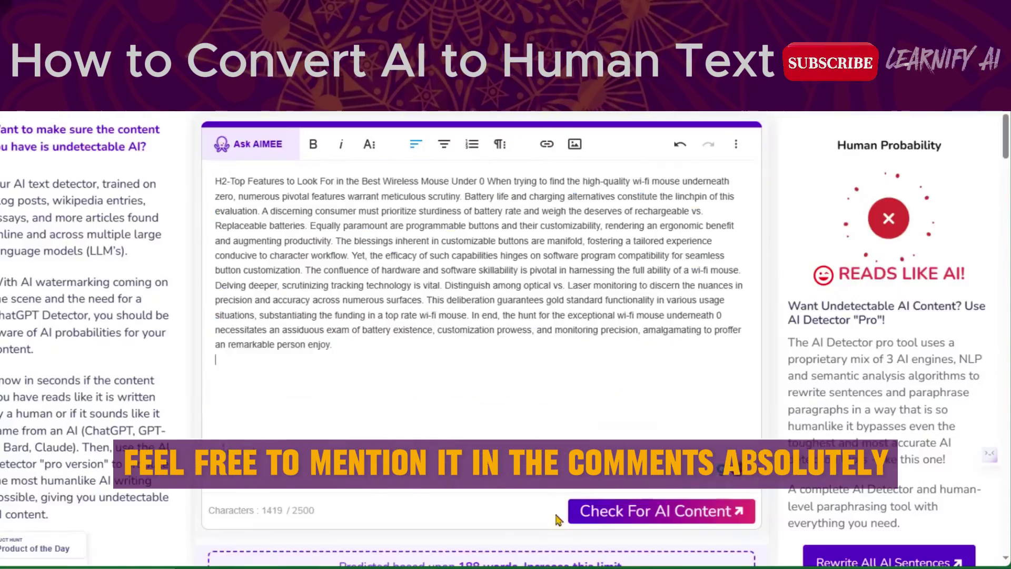
scroll(556, 431, "down", 3)
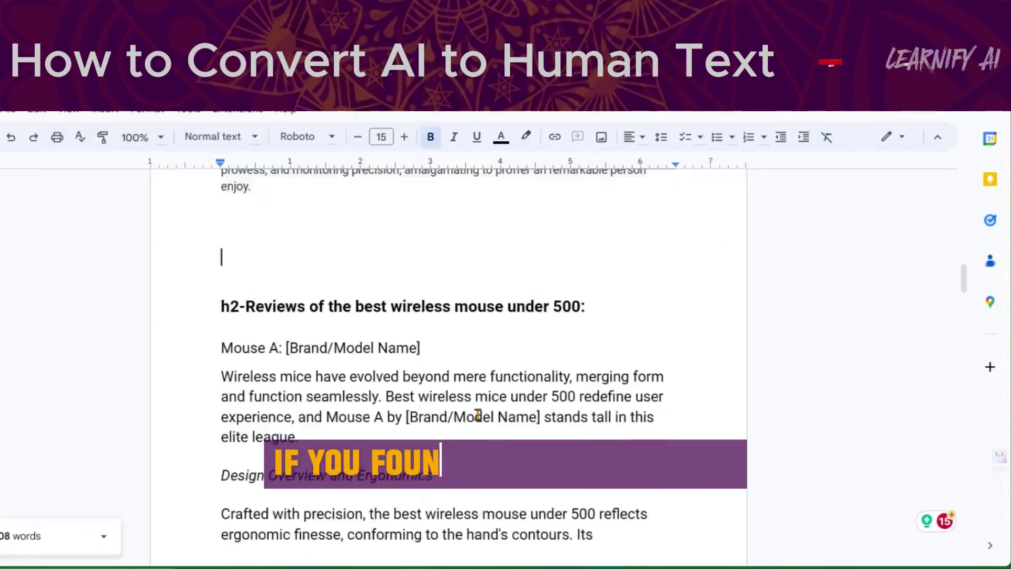
scroll(479, 479, "up", 10)
scroll(559, 358, "down", 10)
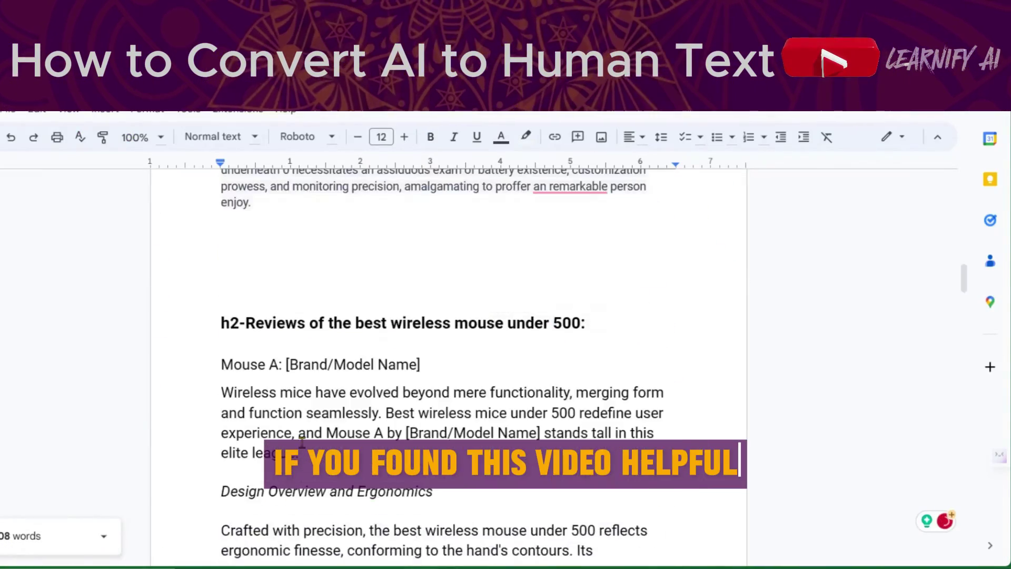
left_click_drag(222, 362, 502, 235)
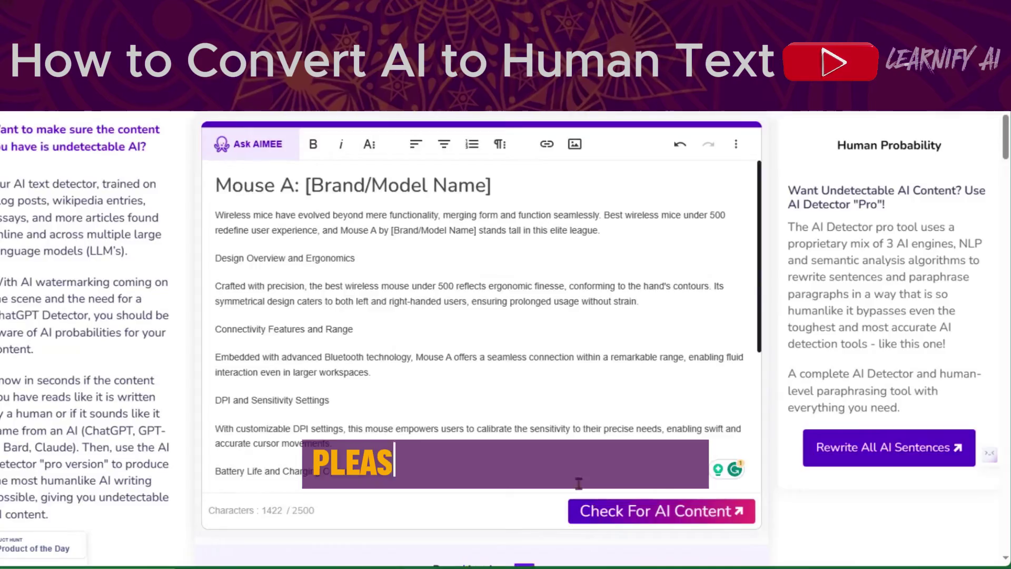
scroll(500, 350, "down", 5)
scroll(500, 350, "up", 3)
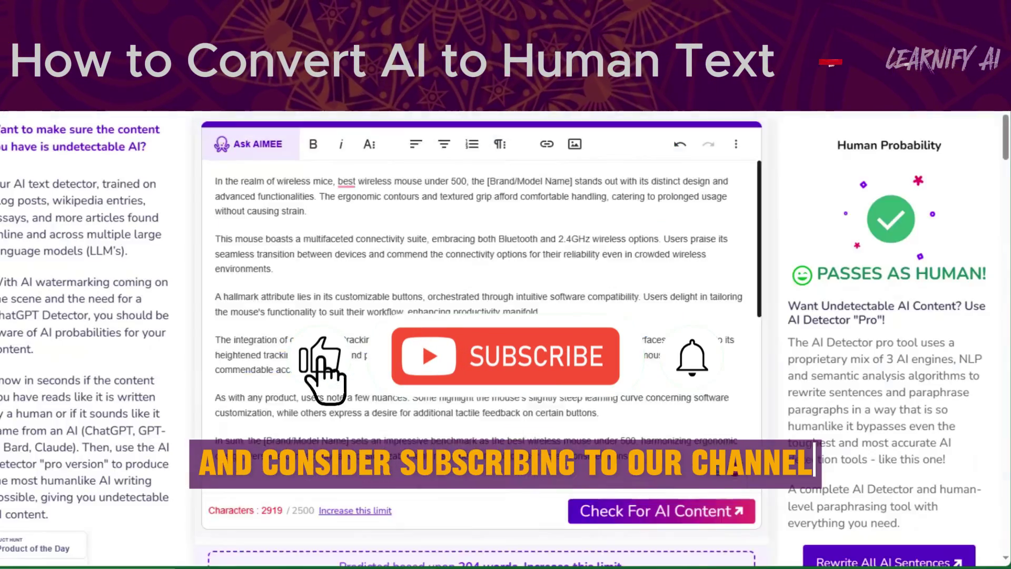
scroll(500, 350, "down", 4)
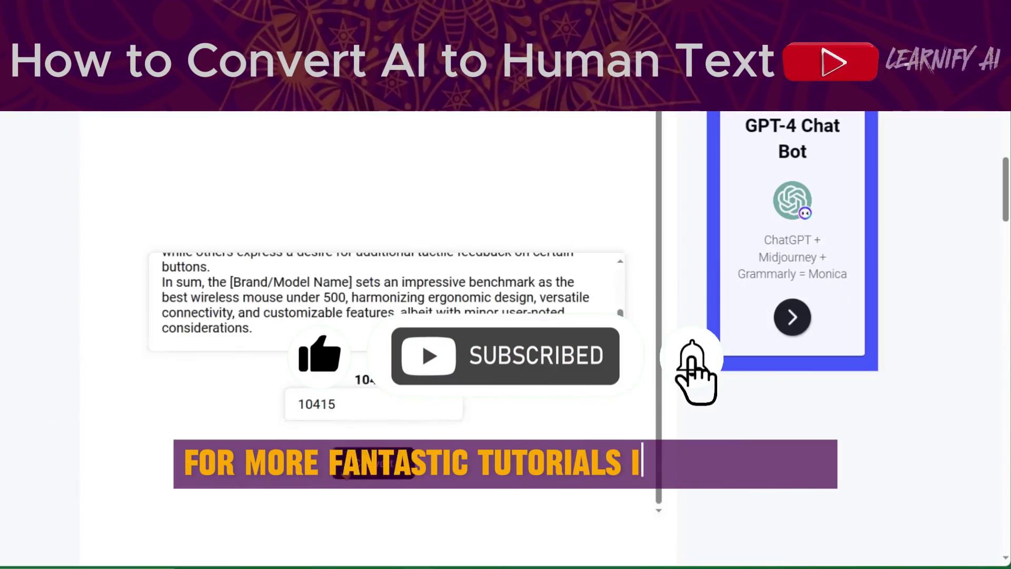
scroll(795, 429, "down", 3)
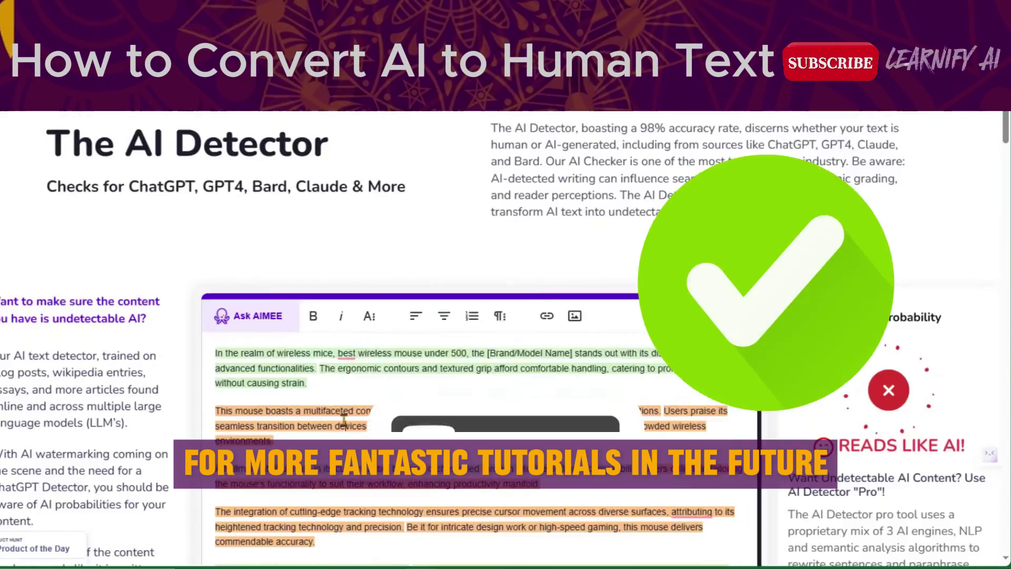